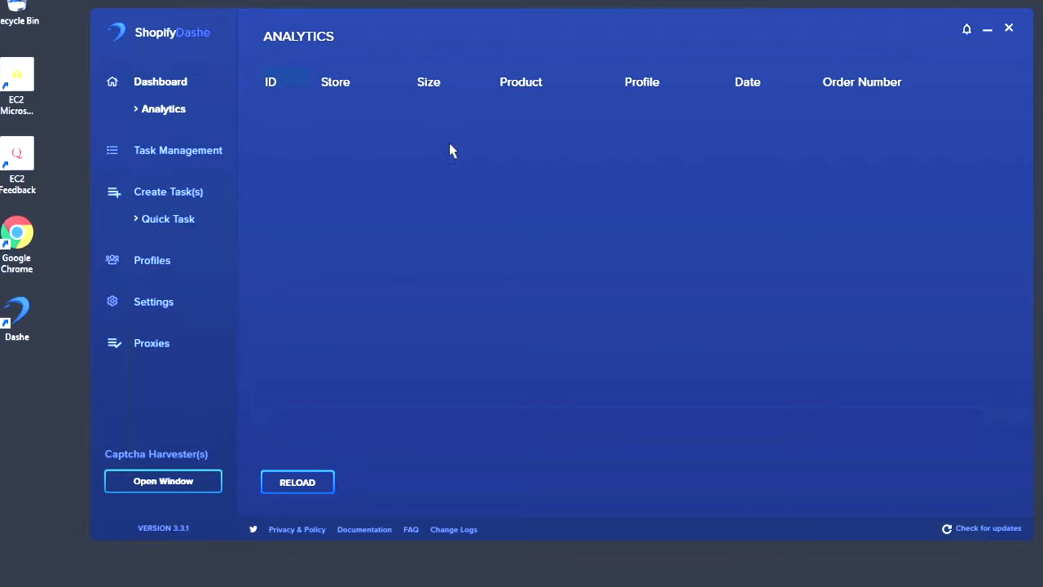
# Step: Look over the analytics and task management pages, and open the task creation form
pyautogui.doubleClick(272, 86)
pyautogui.click(195, 151)
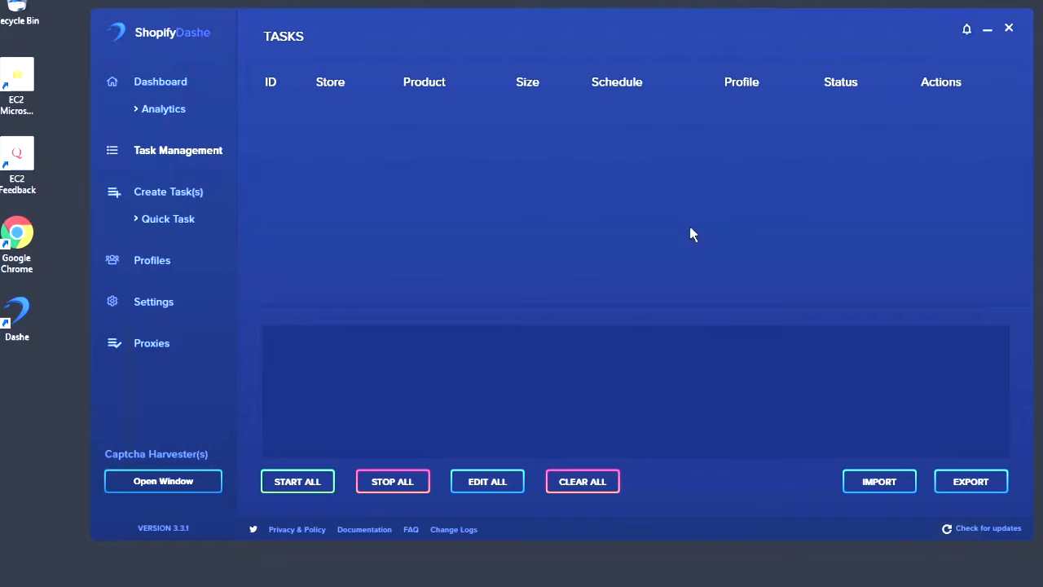
pyautogui.click(157, 200)
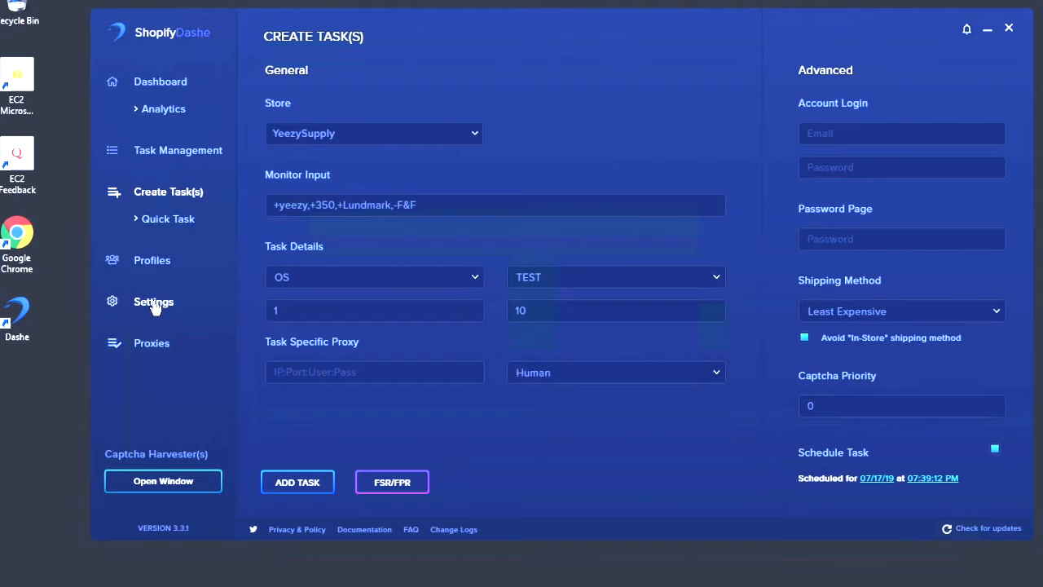
# Step: Browse the available stores, search for "yeezy" and select YeezySupply as the task's store
pyautogui.click(401, 134)
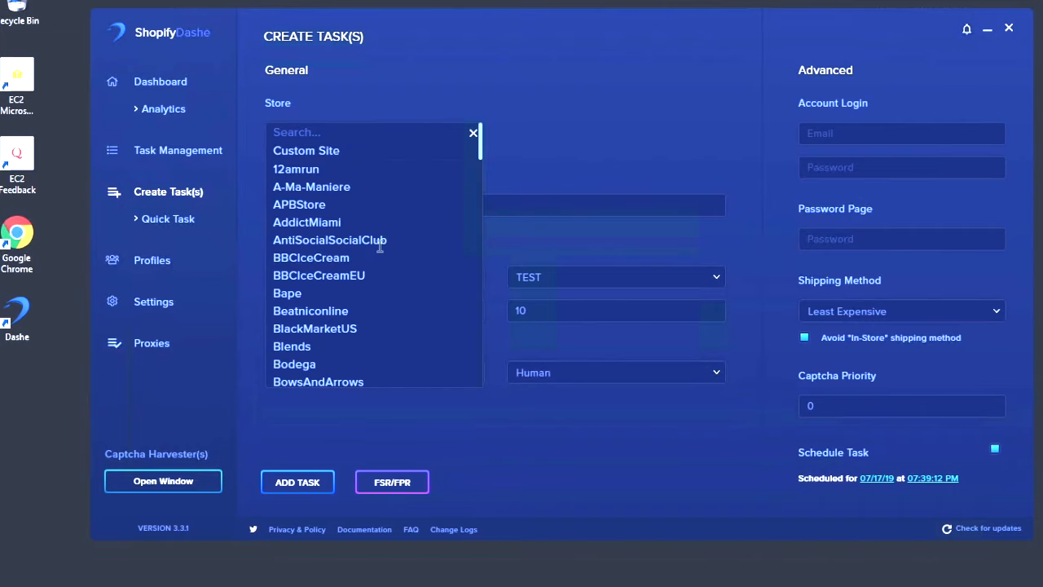
pyautogui.scroll(-15, 379, 248)
pyautogui.scroll(15, 380, 248)
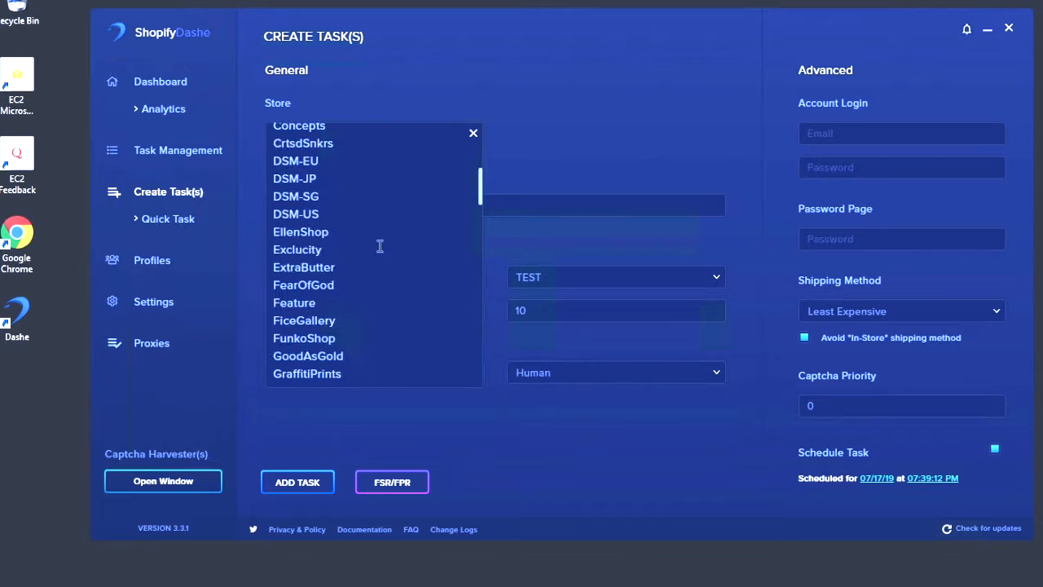
pyautogui.click(353, 135)
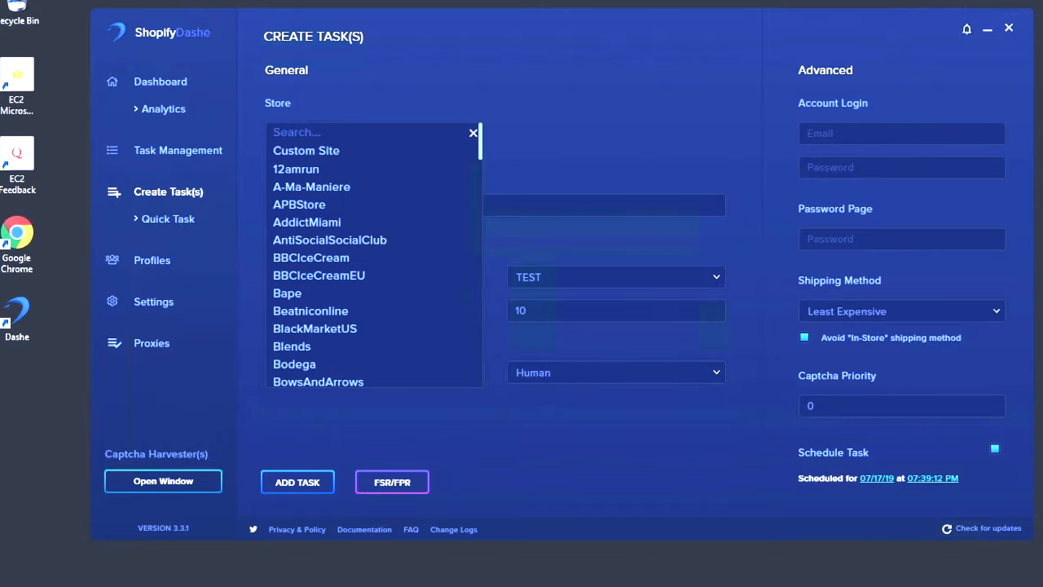
pyautogui.write('yeezy')
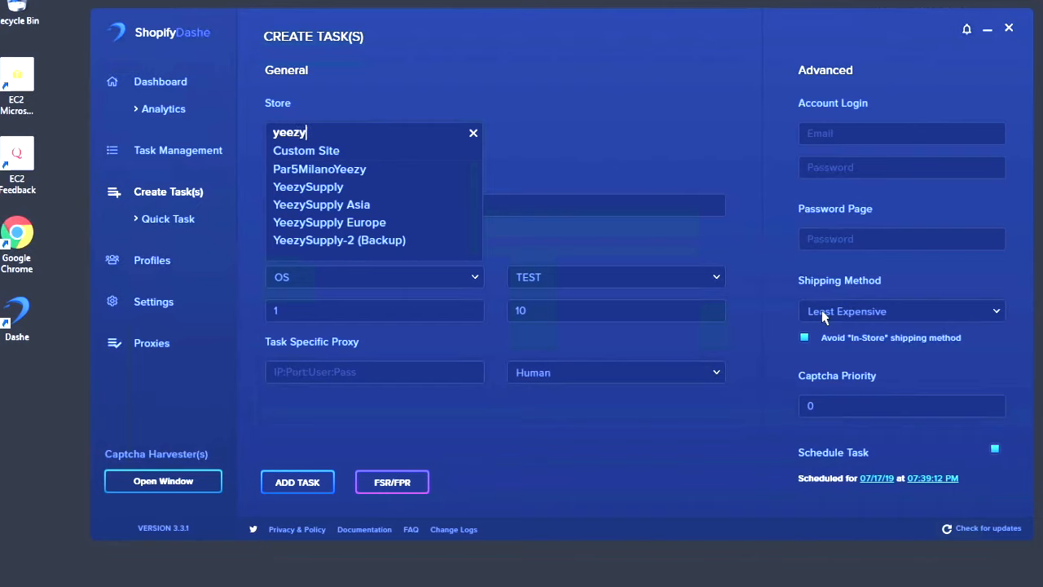
pyautogui.click(330, 189)
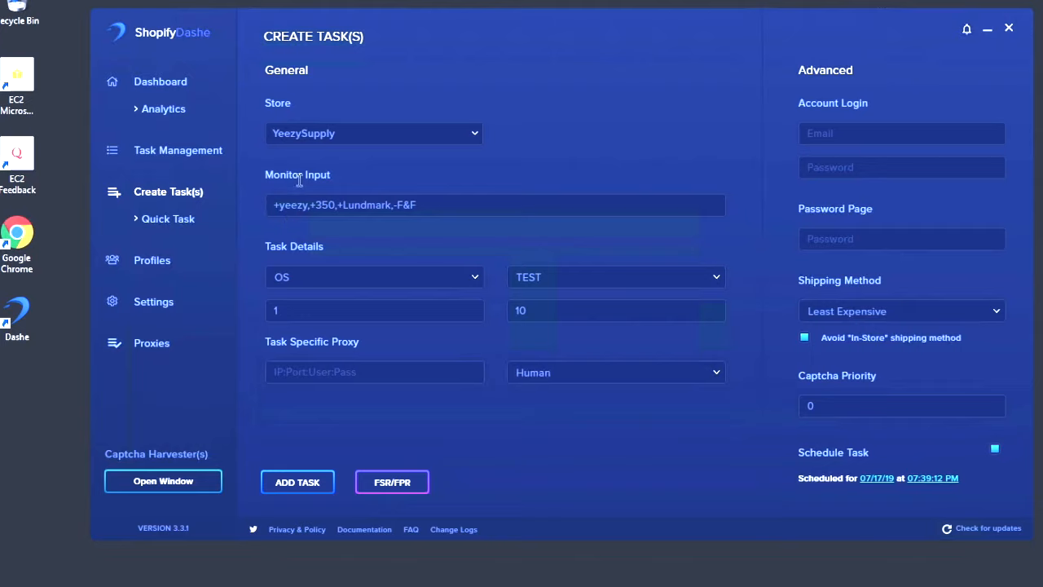
pyautogui.click(311, 137)
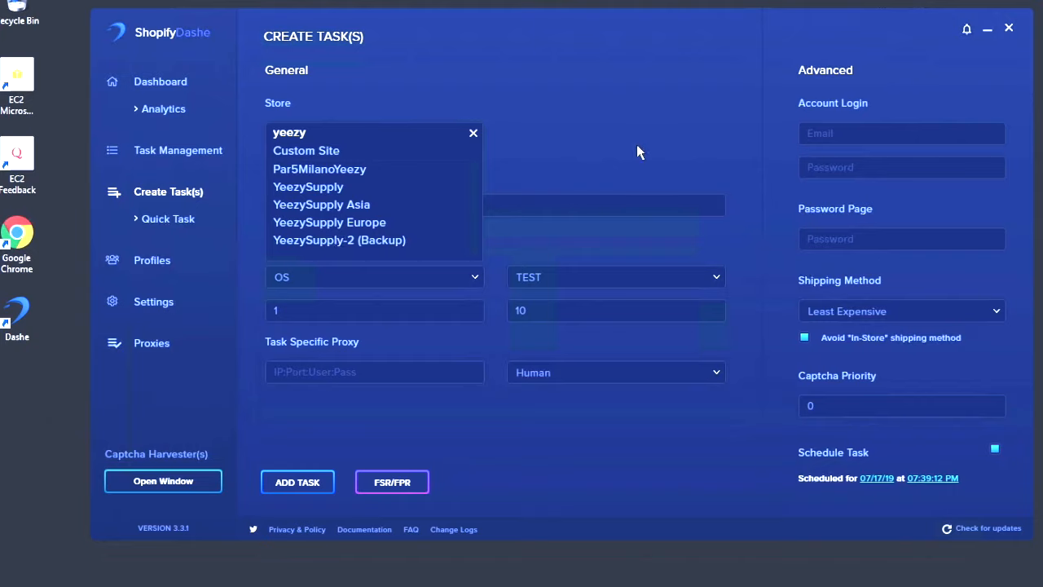
pyautogui.click(401, 185)
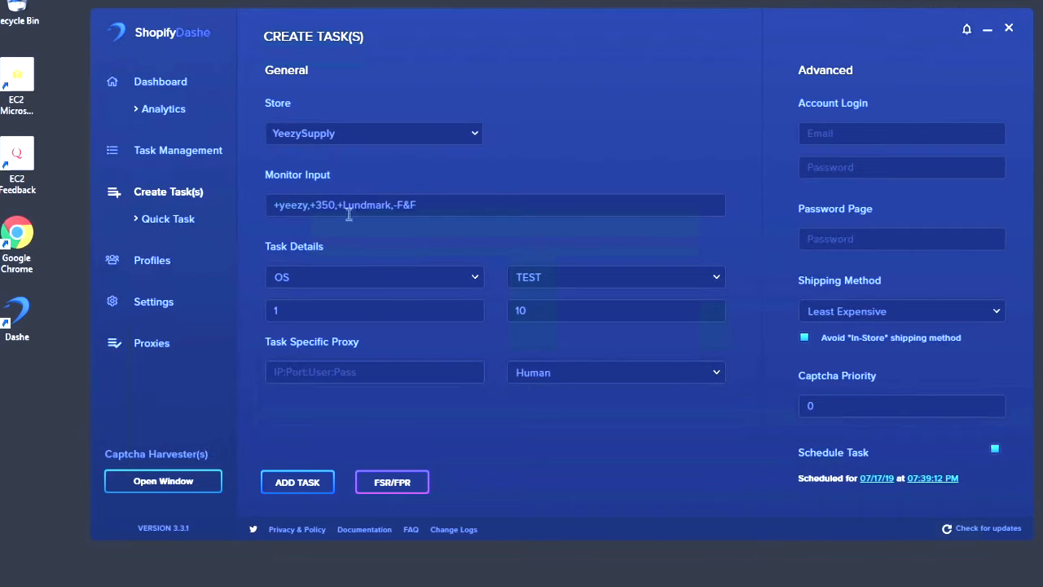
# Step: Replace the monitor input with the example keywords "+keyword,+Second,+anything,-Negative"
pyautogui.moveTo(263, 175); pyautogui.dragTo(365, 195)
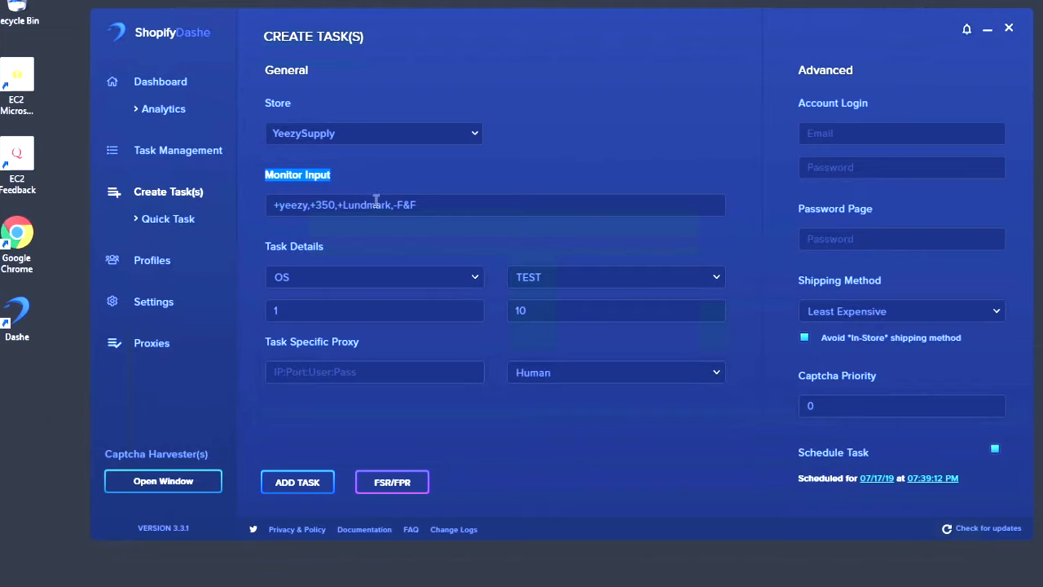
pyautogui.tripleClick(375, 204)
pyautogui.press('BackSpace')
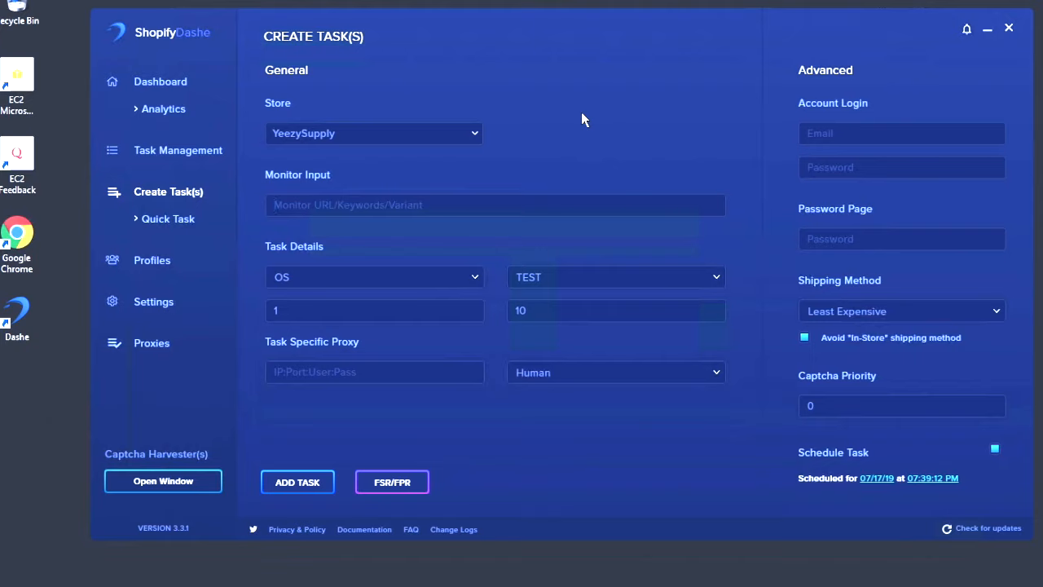
pyautogui.write('+')
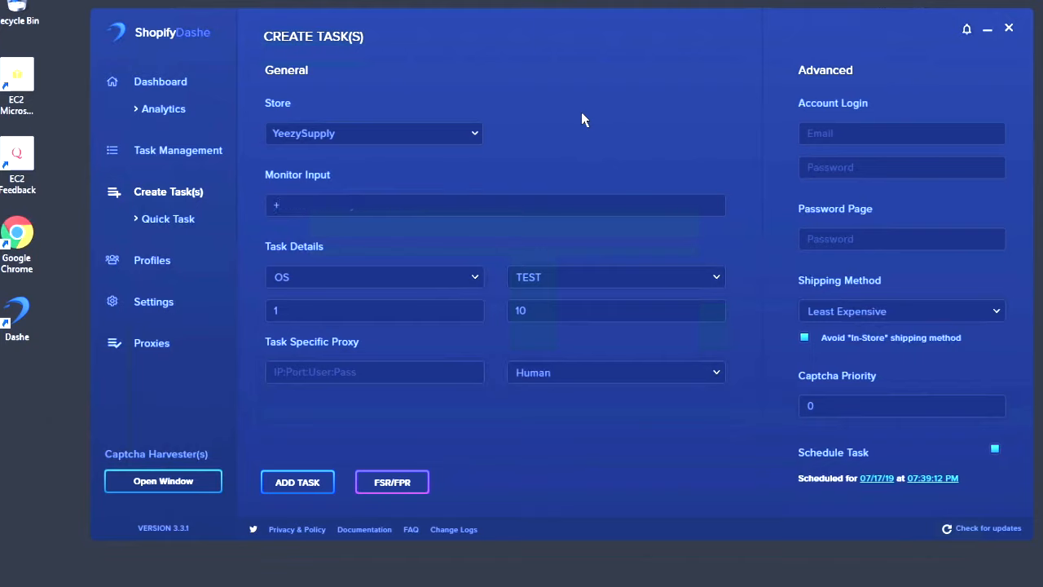
pyautogui.write('keyword,+Second,+anything')
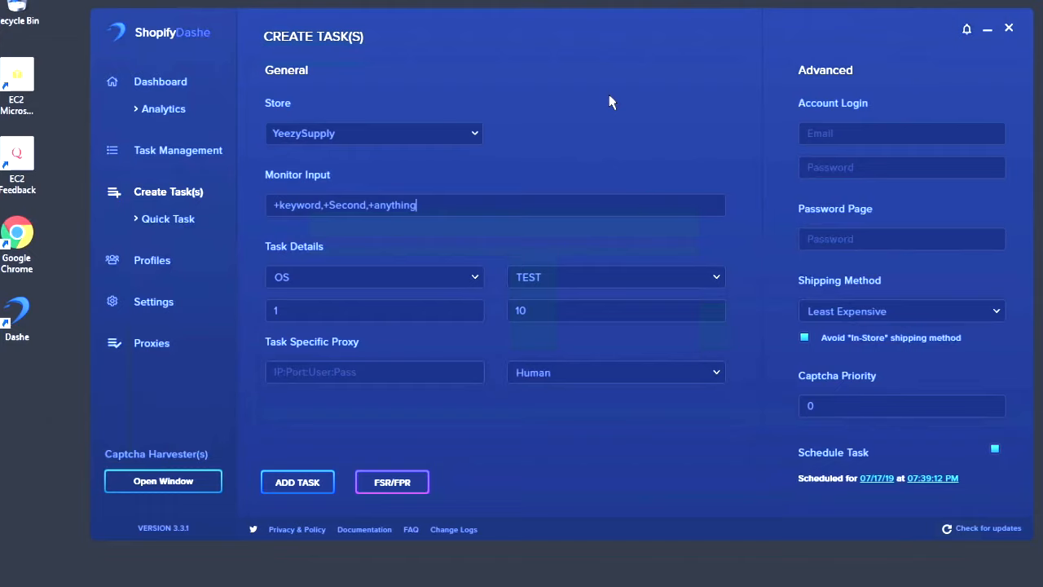
pyautogui.write(',')
pyautogui.write('-Negatu')
pyautogui.press('BackSpace')
pyautogui.write('ive')
# Step: Replace the example negative keyword at the end of the monitor input with "Nike"
pyautogui.moveTo(421, 207); pyautogui.dragTo(694, 210)
pyautogui.click(694, 210)
pyautogui.doubleClick(444, 204)
pyautogui.write('Nike')
pyautogui.moveTo(415, 206); pyautogui.dragTo(506, 205)
pyautogui.moveTo(421, 206); pyautogui.dragTo(461, 205)
# Step: Replace the monitor input with the keywords "+Yeezy,+350,+Lundmark,-F&F"
pyautogui.click(296, 207)
pyautogui.hotkey('ctrl', 'a')
pyautogui.write('+Yeezy')
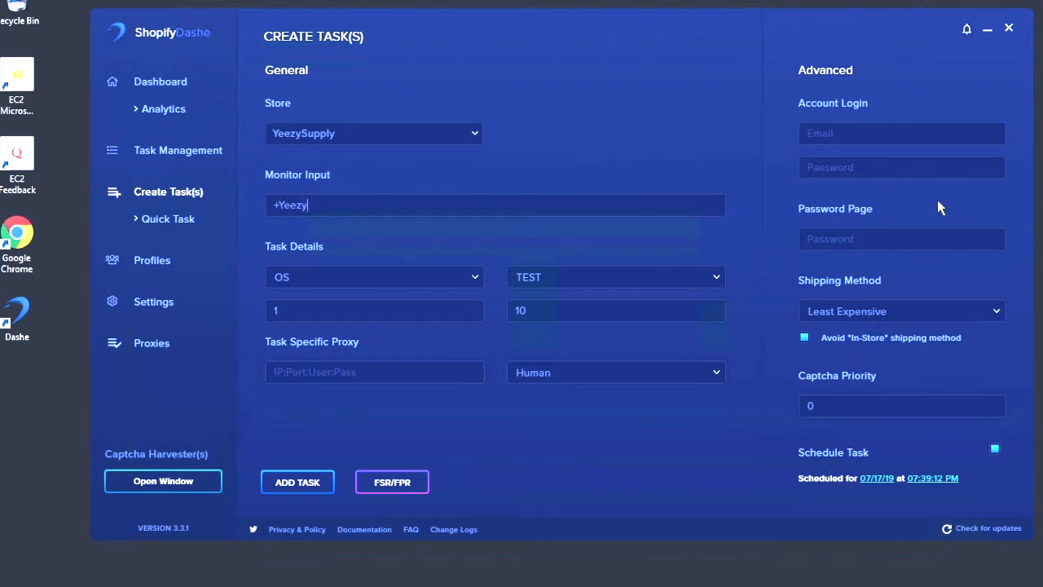
pyautogui.write(',+350,+Lundmark,-F&F')
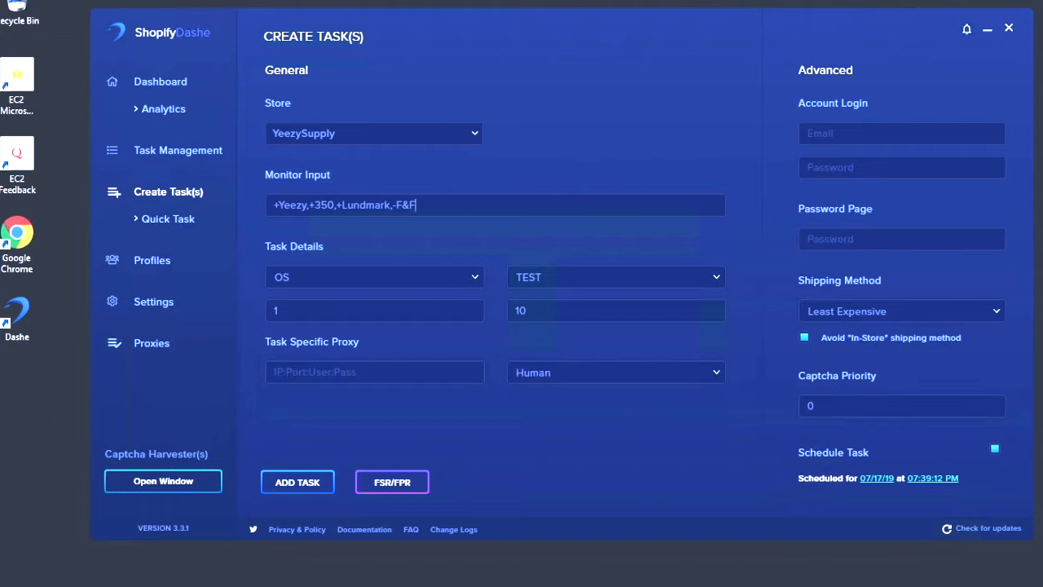
# Step: Append the negative keyword "-GS" to the end of the monitor input
pyautogui.write(',-GS')
pyautogui.moveTo(417, 205); pyautogui.dragTo(460, 207)
pyautogui.doubleClick(550, 207)
pyautogui.click(549, 209)
pyautogui.press('BackSpace')
pyautogui.write('G')
# Step: Replace the monitor keywords with "+Offwhite,-Color"
pyautogui.moveTo(278, 205); pyautogui.dragTo(758, 206)
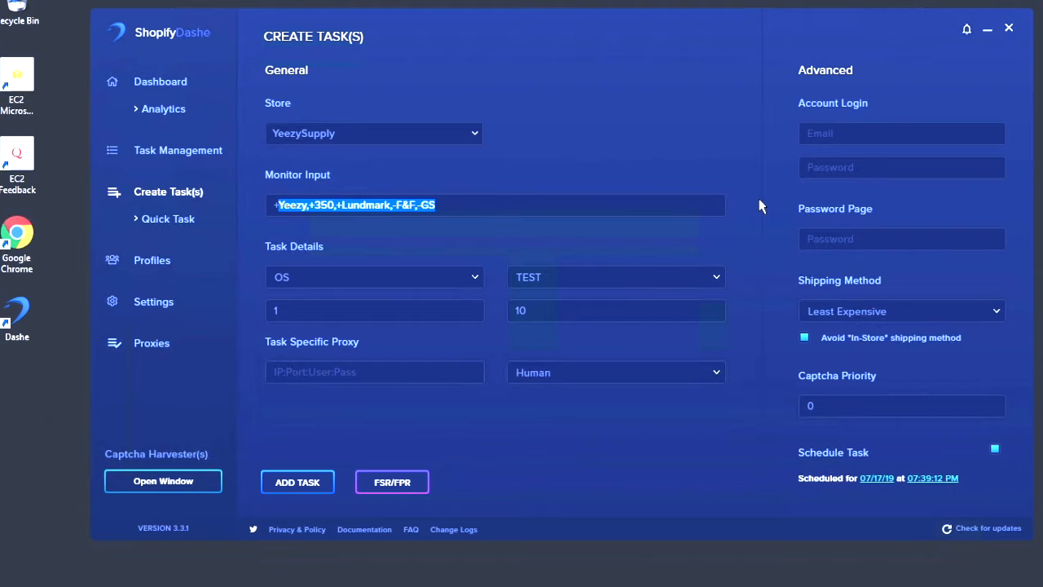
pyautogui.write('Offwh')
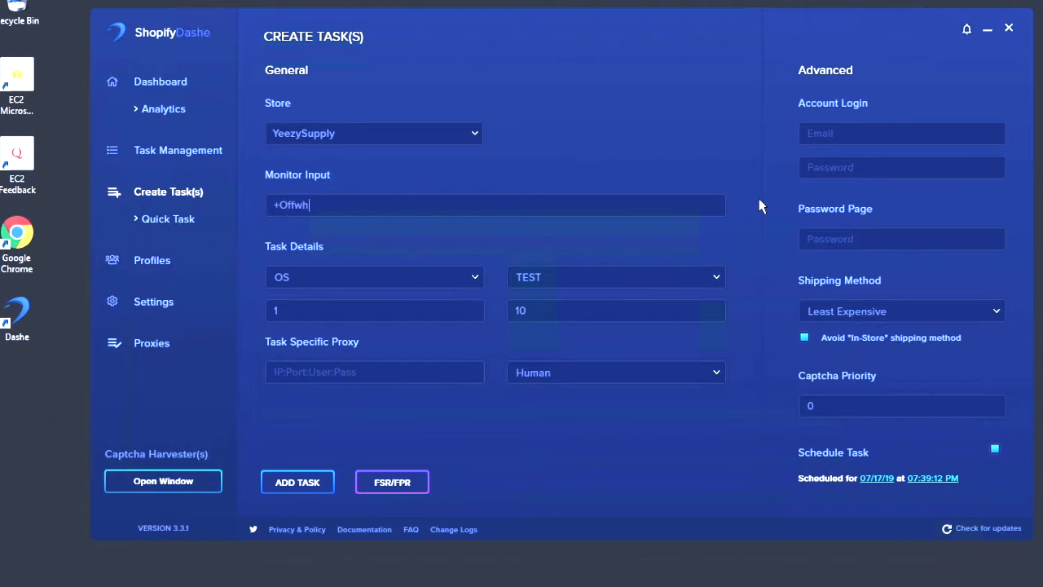
pyautogui.write('ite,-')
pyautogui.write('Color')
# Step: Clear all keywords from the monitor input
pyautogui.hotkey('ctrl', 'shift', 'Left')
pyautogui.hotkey('ctrl', 'shift', 'Left')
pyautogui.hotkey('ctrl', 'shift', 'Left')
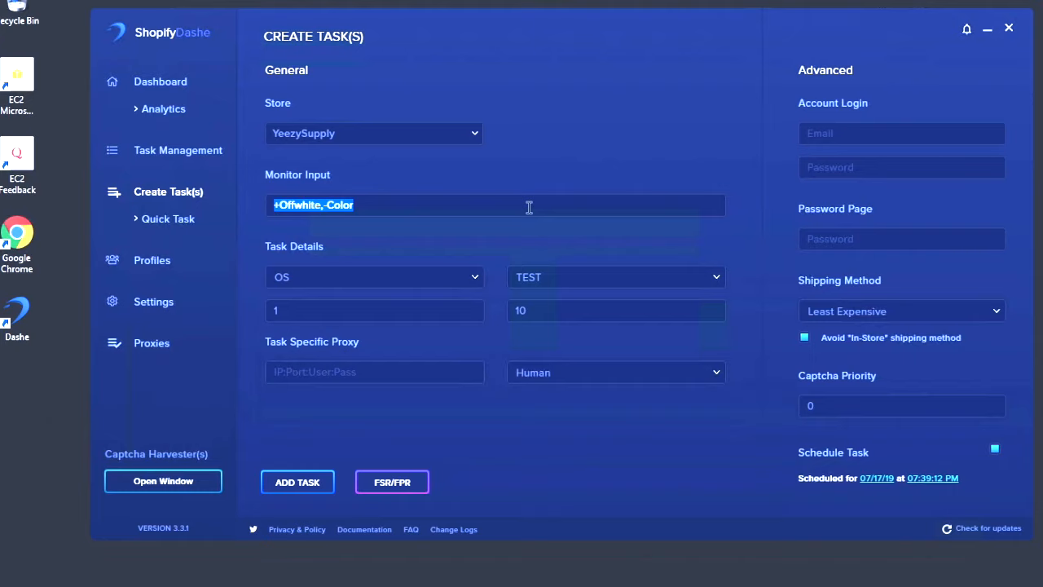
pyautogui.press('BackSpace')
# Step: Browse the available sizes in the task details and set the size to Random
pyautogui.click(389, 279)
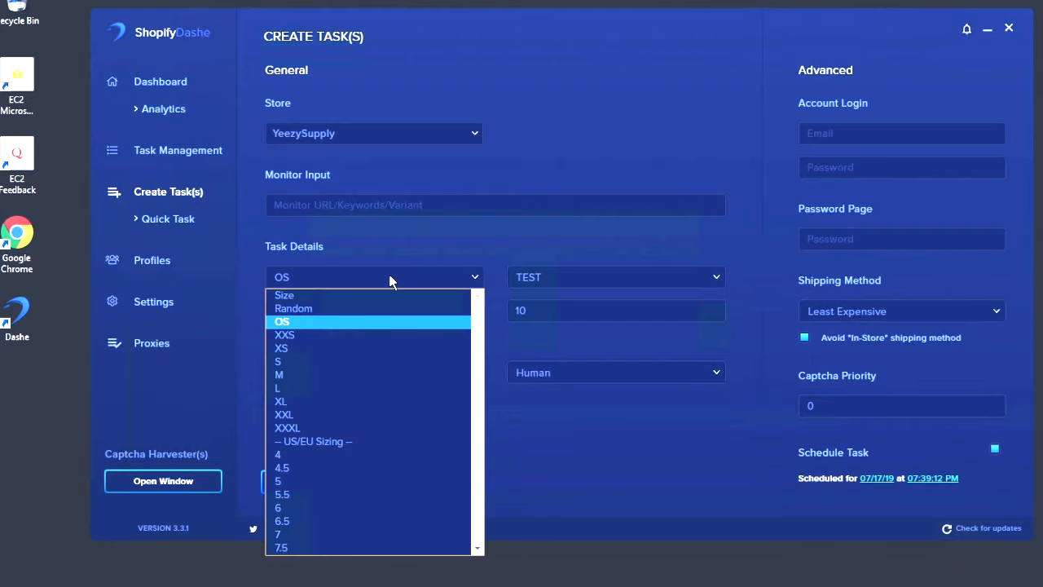
pyautogui.scroll(-15, 358, 546)
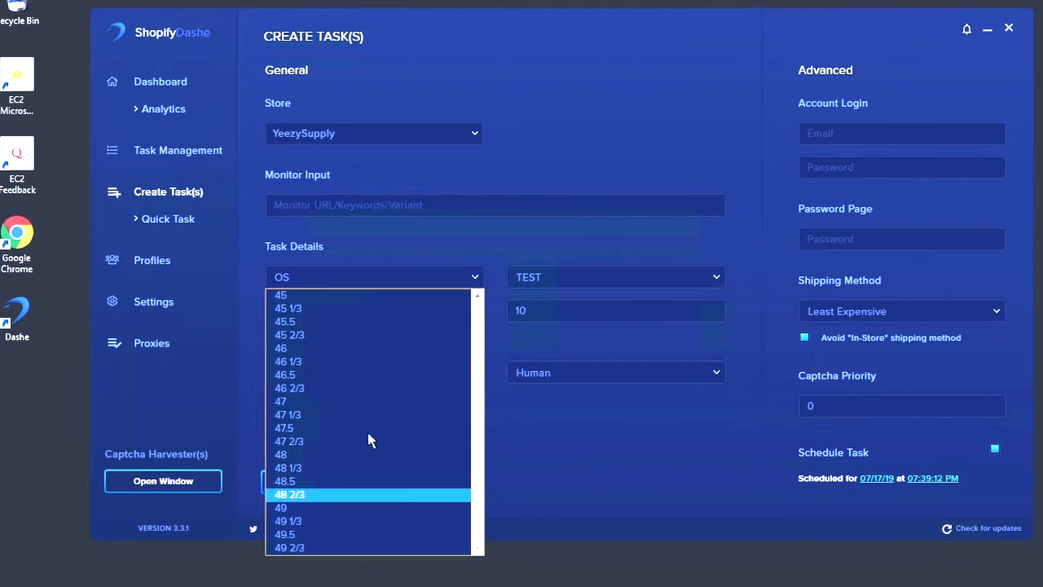
pyautogui.scroll(6, 391, 361)
pyautogui.scroll(10, 390, 361)
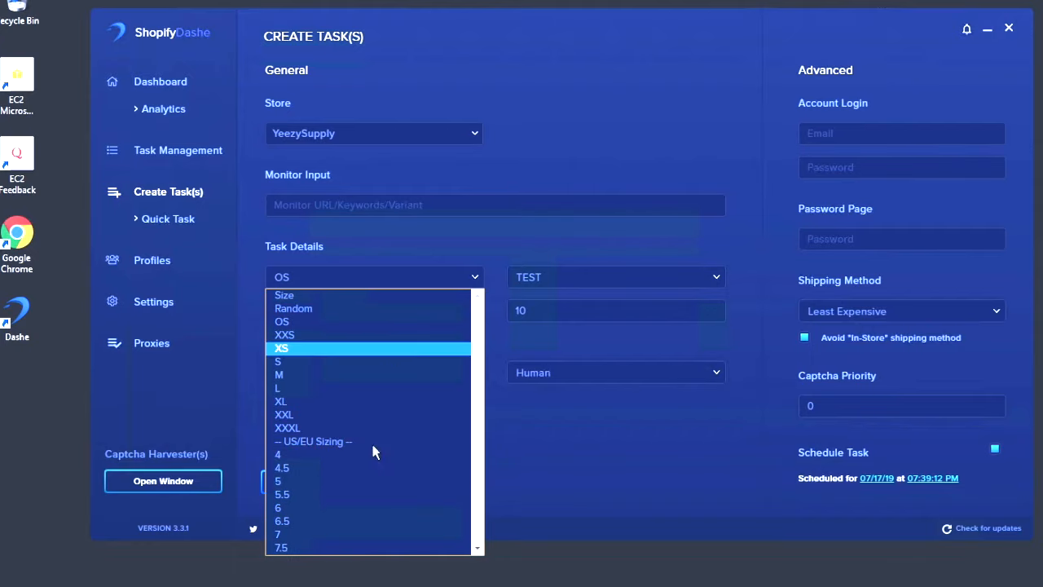
pyautogui.click(408, 321)
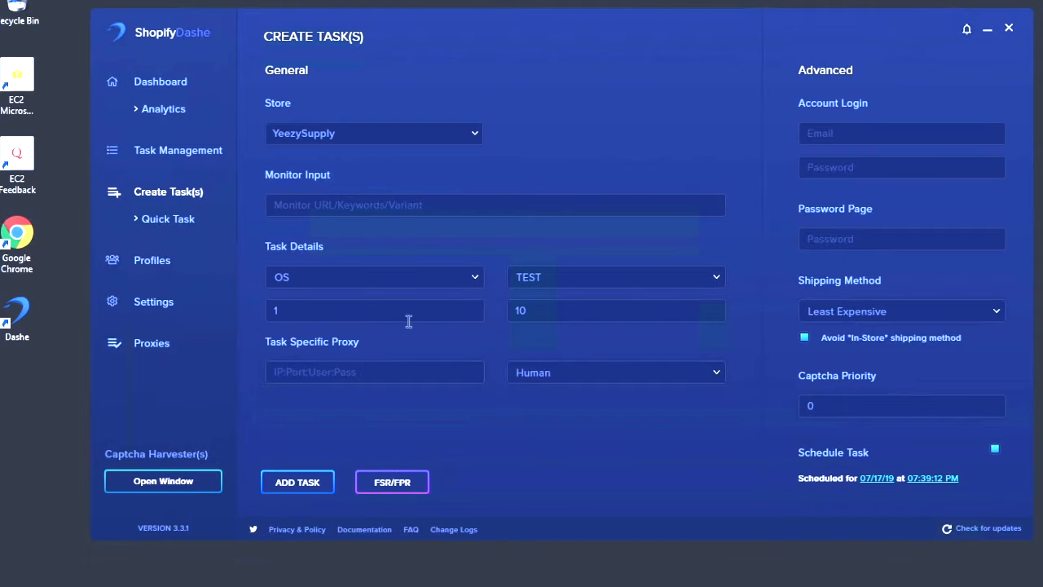
pyautogui.click(425, 277)
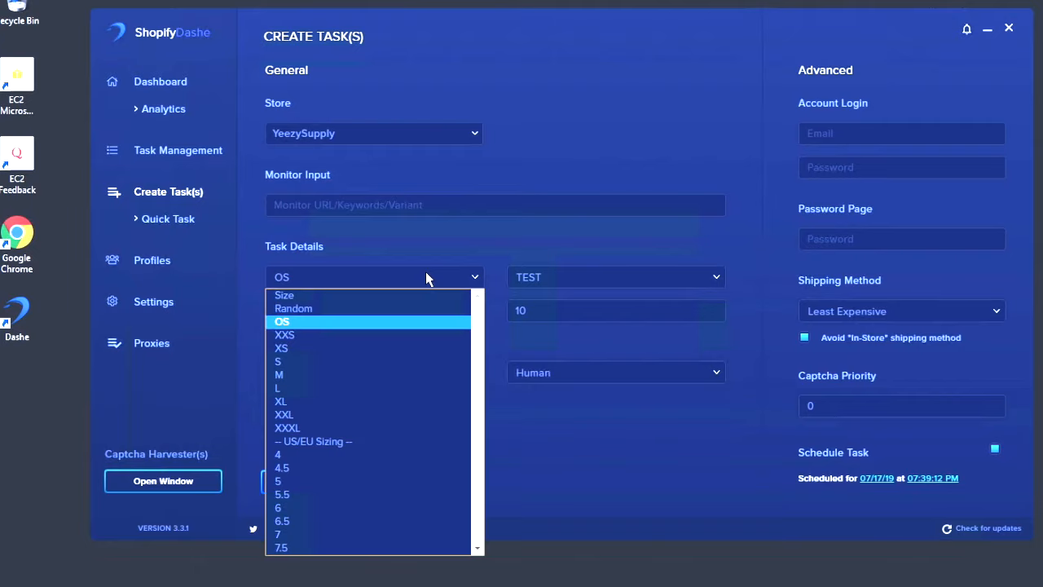
pyautogui.click(357, 309)
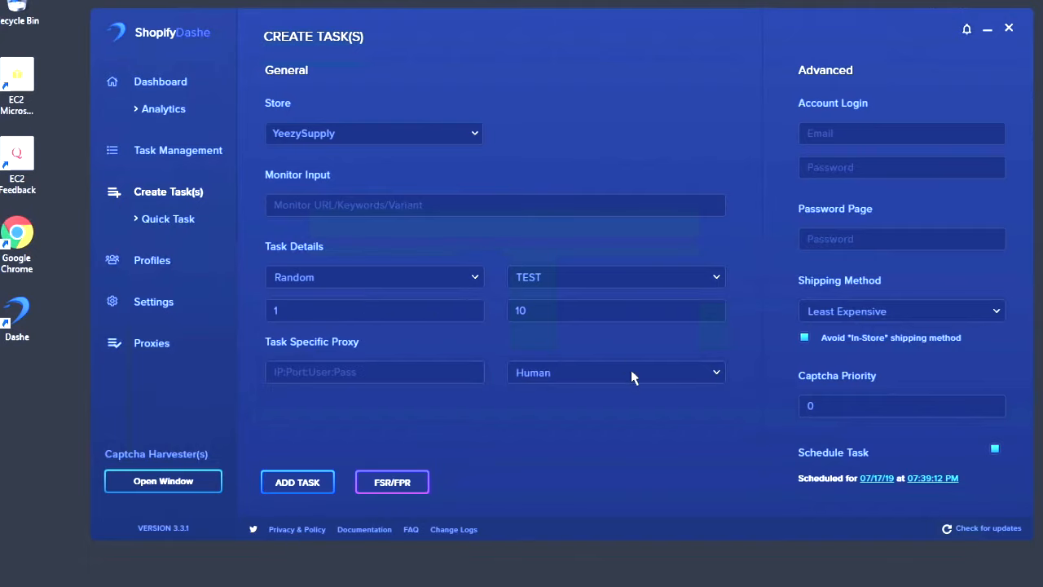
# Step: Select the TEST profile for the task and check the two number values in the task details
pyautogui.click(670, 290)
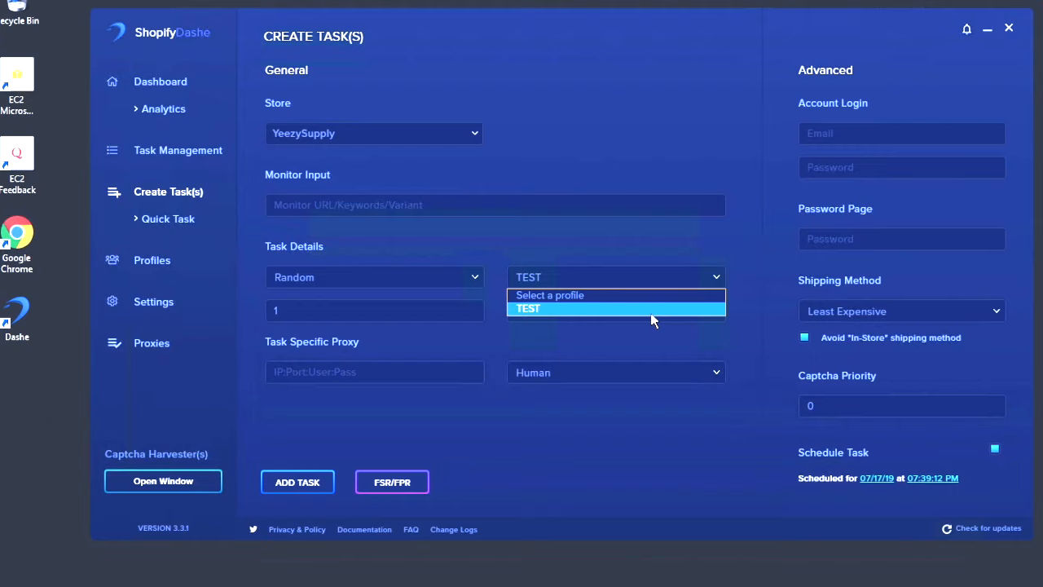
pyautogui.click(651, 309)
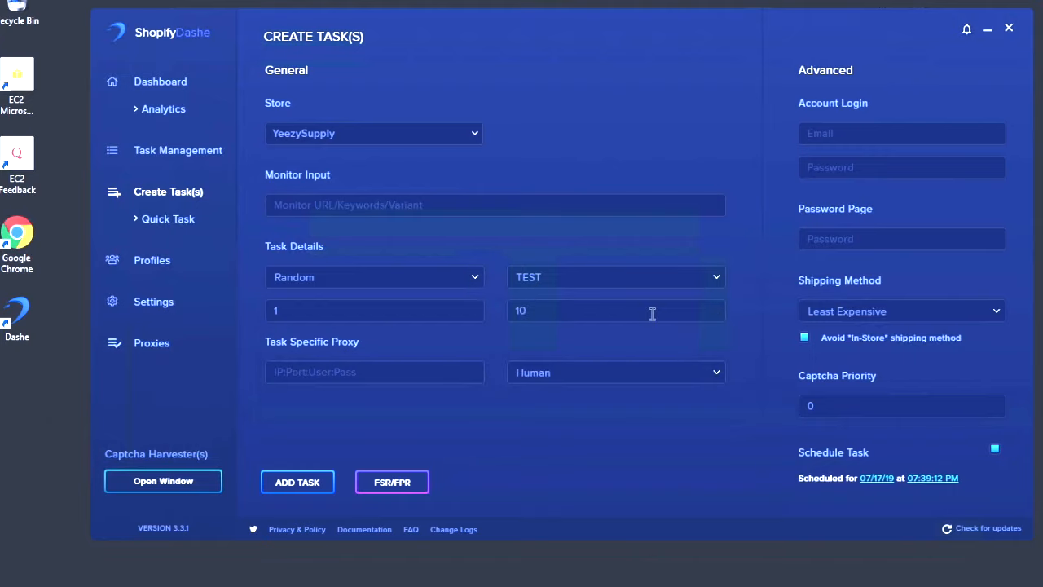
pyautogui.doubleClick(457, 310)
pyautogui.doubleClick(549, 312)
# Step: Set the monitor input to "+yeezy", add the ten tasks and inspect them in the task list
pyautogui.click(471, 211)
pyautogui.write('+yeezy')
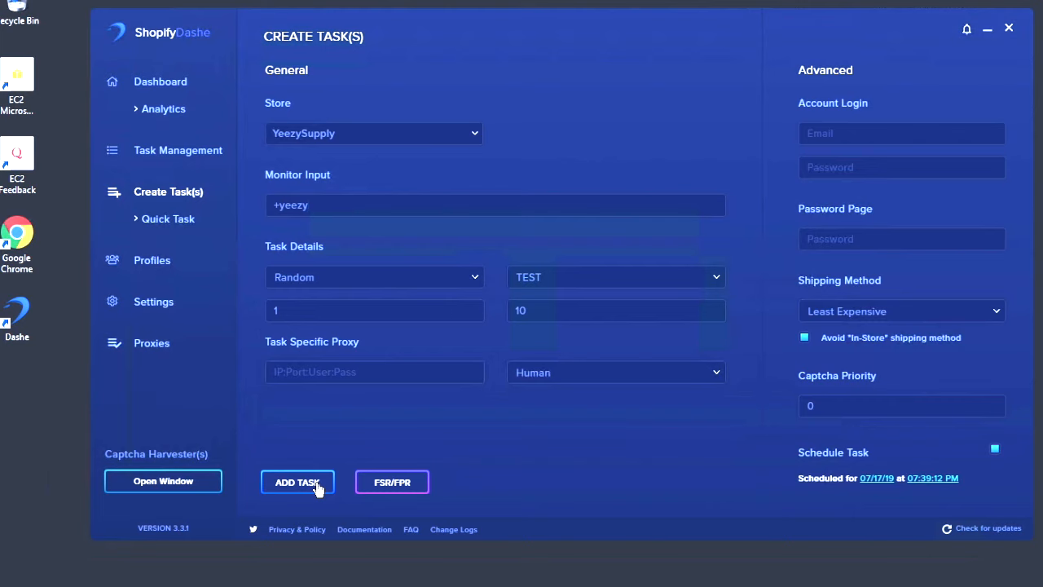
pyautogui.click(215, 151)
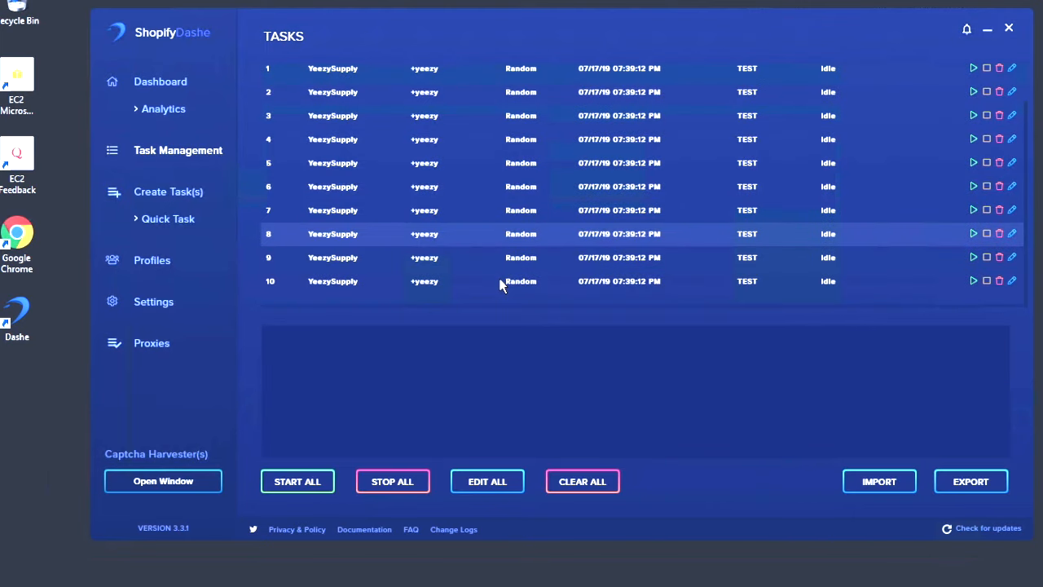
pyautogui.scroll(1, 500, 285)
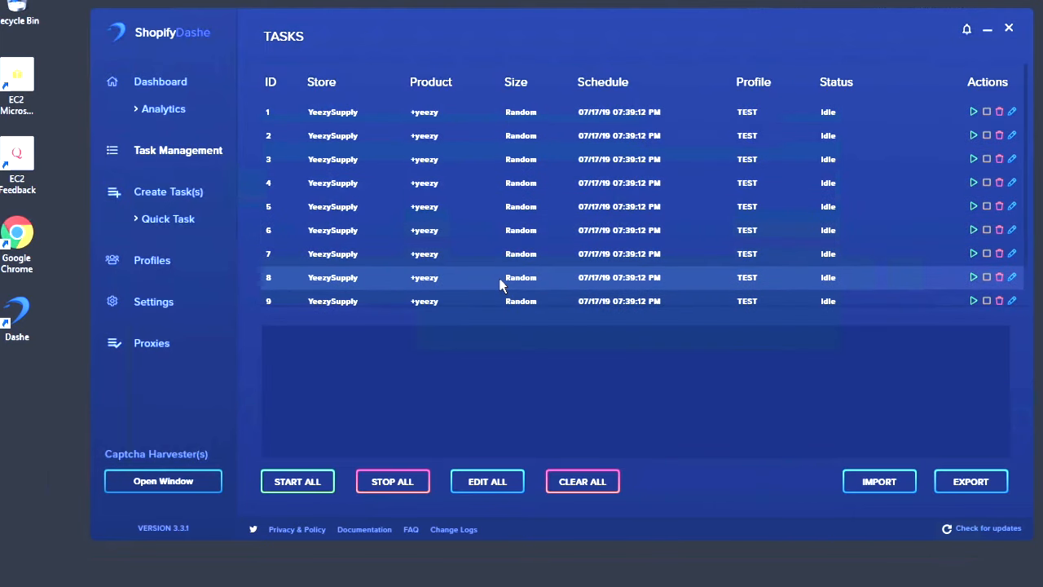
pyautogui.click(498, 235)
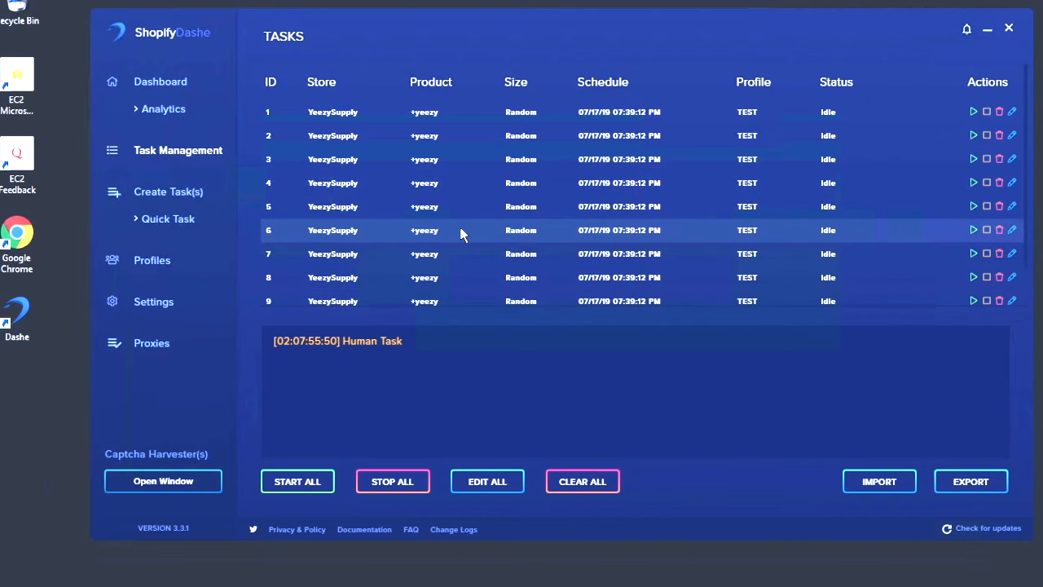
# Step: Return to the task creation form and point out the task-specific proxy setting
pyautogui.click(194, 192)
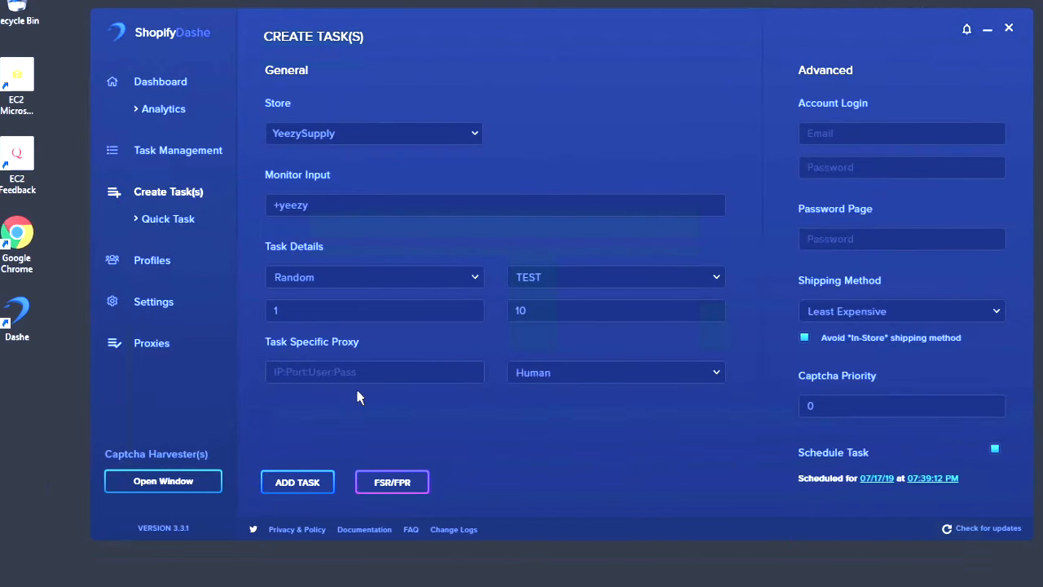
pyautogui.moveTo(268, 343); pyautogui.dragTo(446, 352)
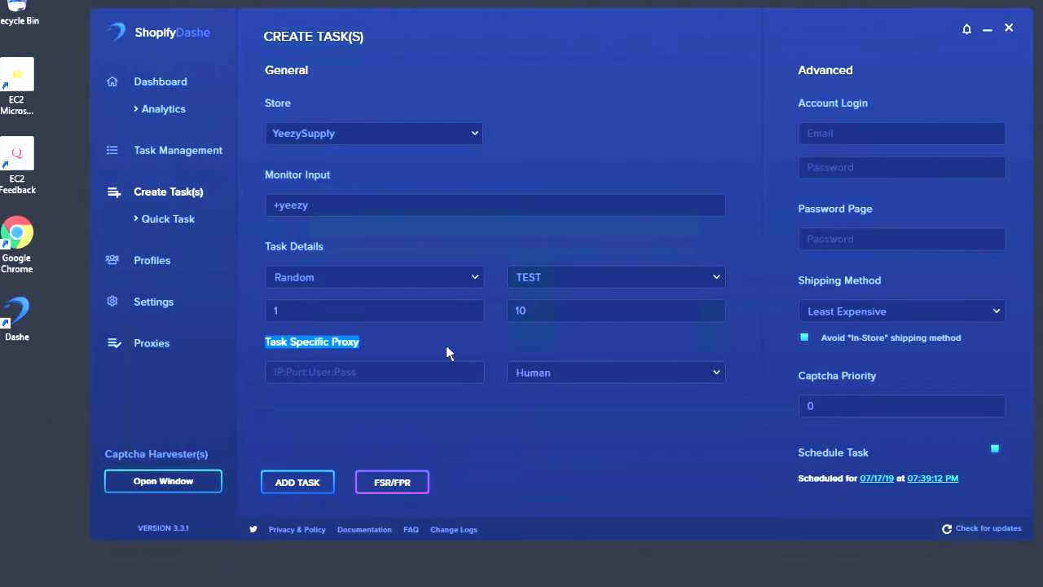
pyautogui.click(446, 352)
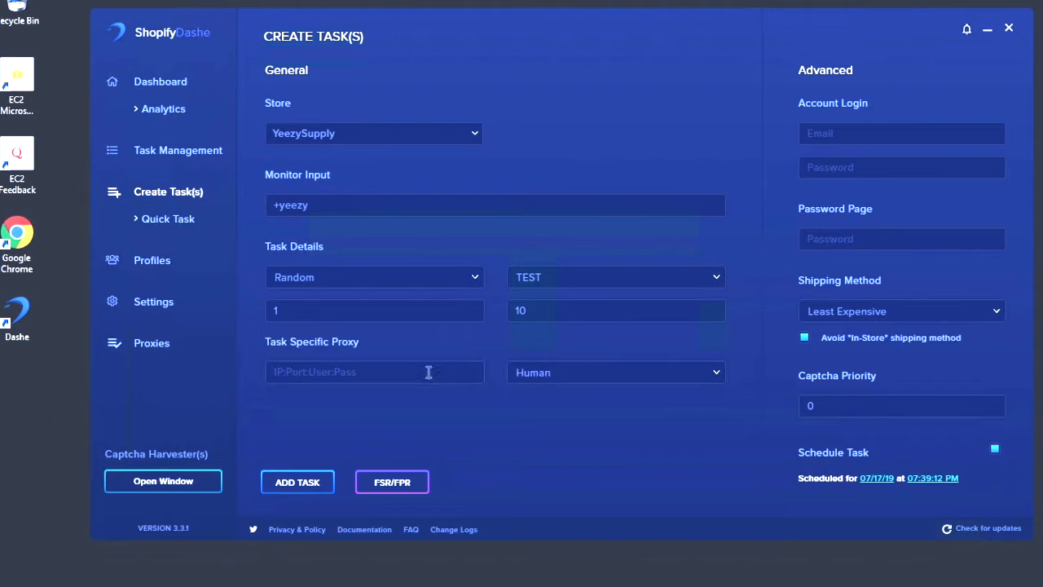
pyautogui.click(419, 374)
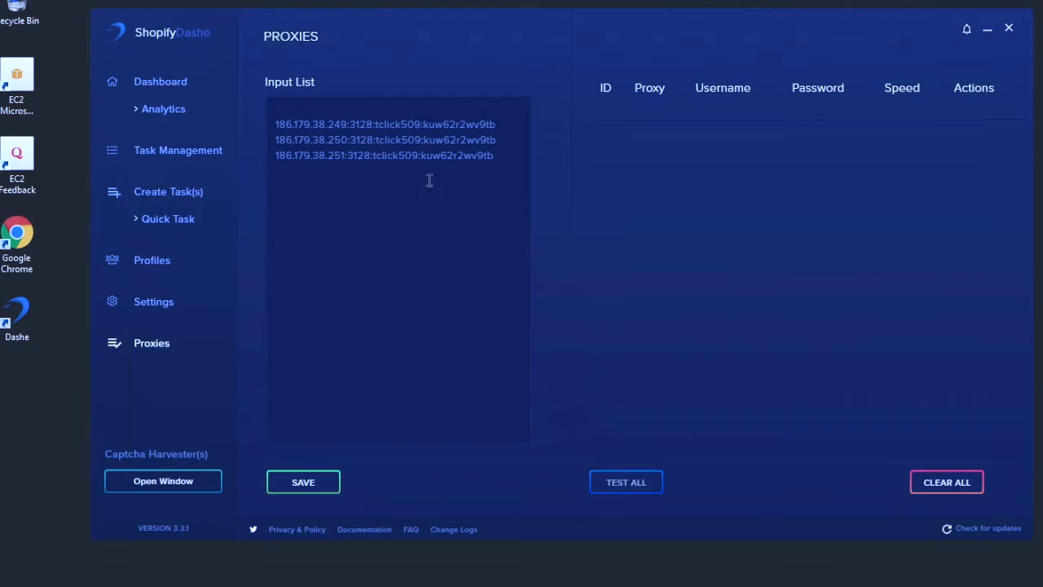
# Step: Delete all proxy entries from the input list on the Proxies page
pyautogui.moveTo(494, 159); pyautogui.dragTo(314, 35)
pyautogui.press('BackSpace')
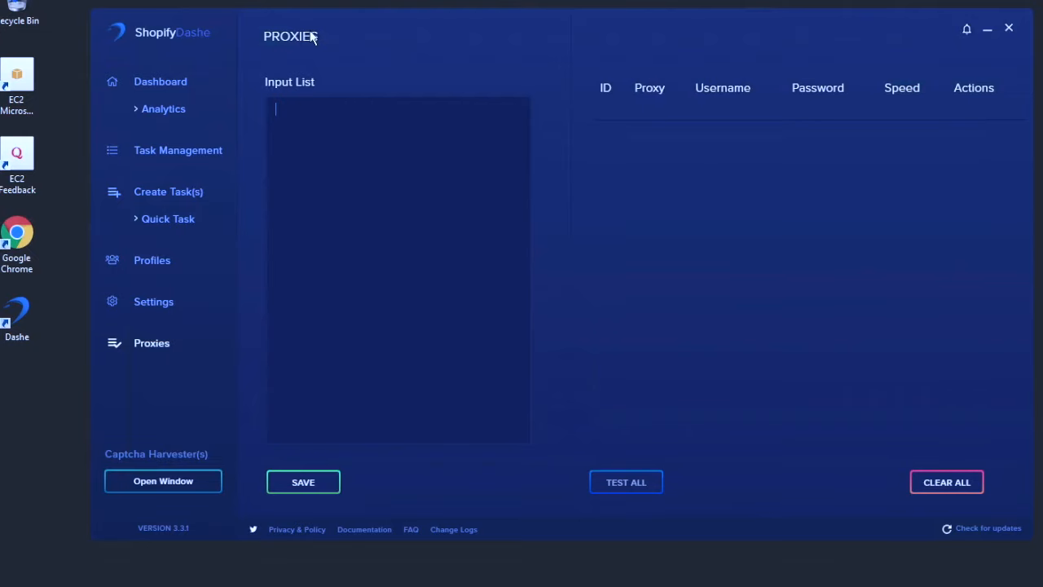
# Step: Save the proxy input list and review the existing YeezySupply tasks in the task list
pyautogui.click(298, 488)
pyautogui.click(169, 156)
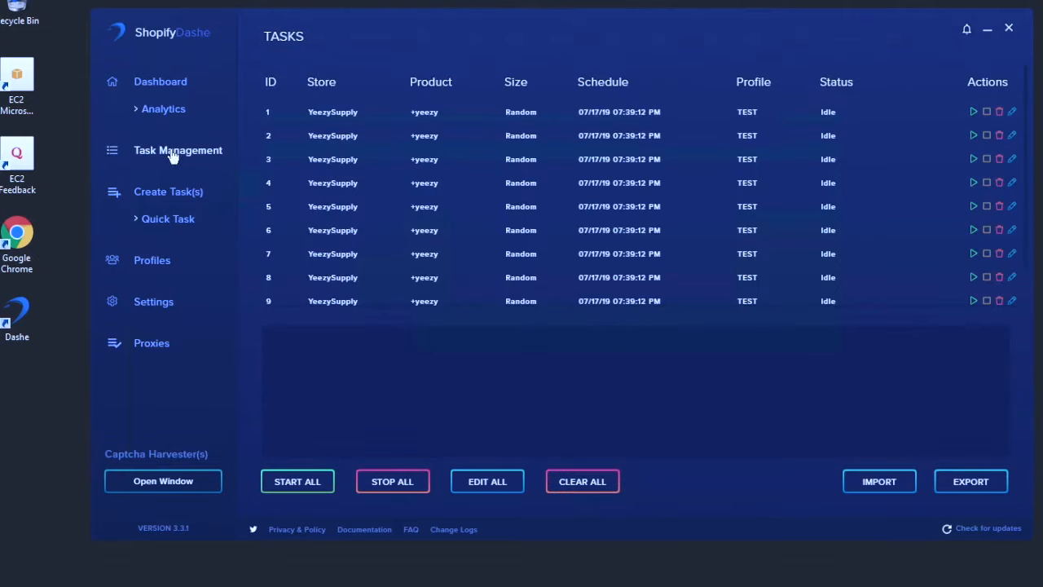
pyautogui.scroll(-1, 449, 254)
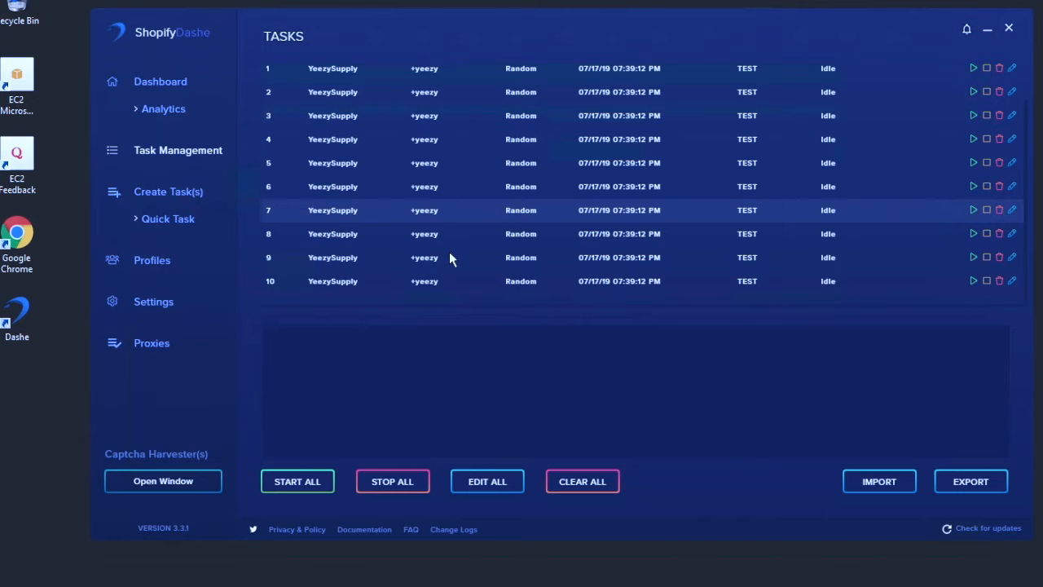
# Step: Return to the task creation form and choose Human as the mode beside the task-specific proxy
pyautogui.click(165, 196)
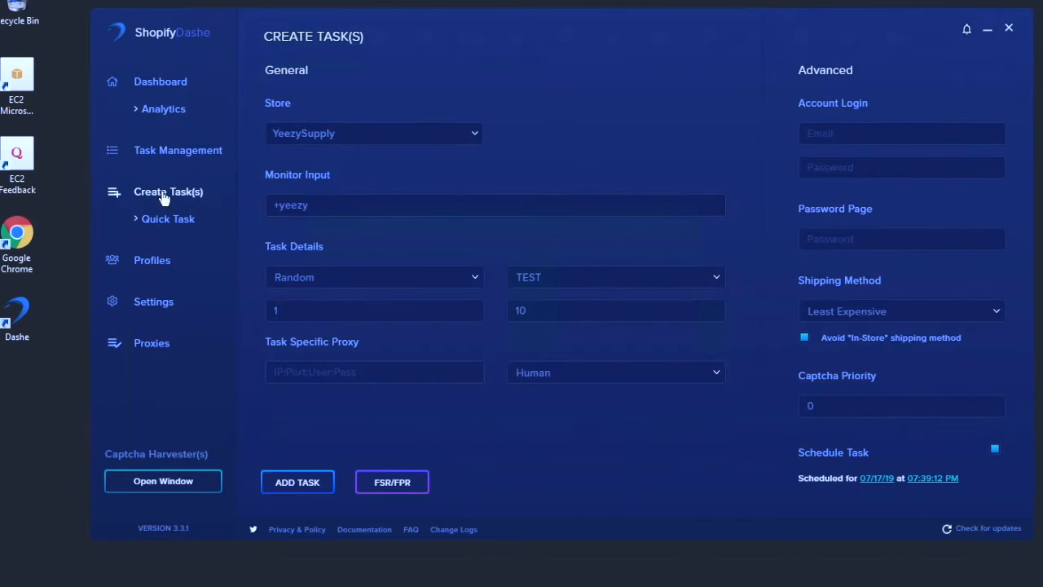
pyautogui.click(524, 372)
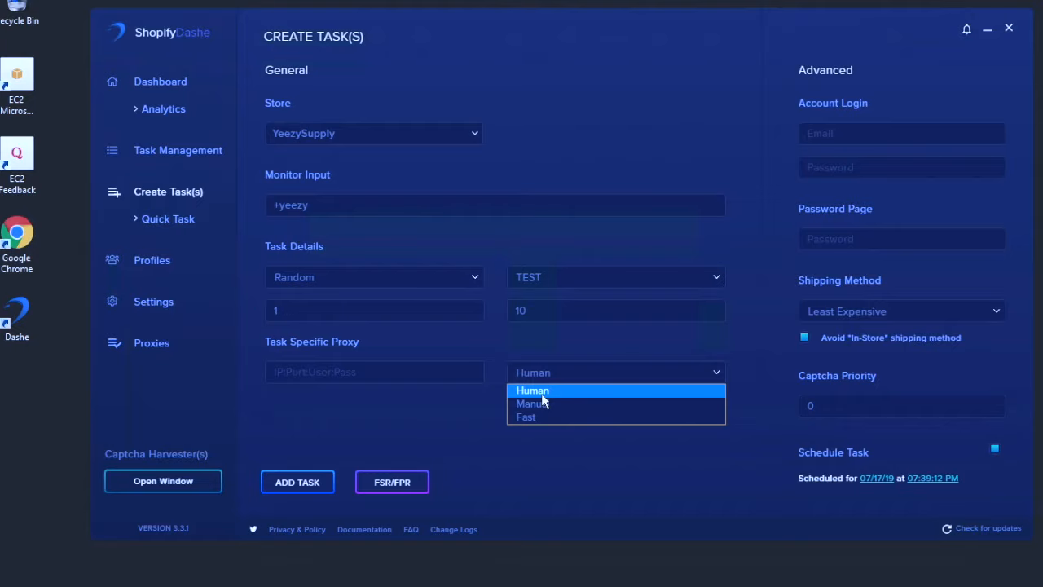
pyautogui.click(542, 396)
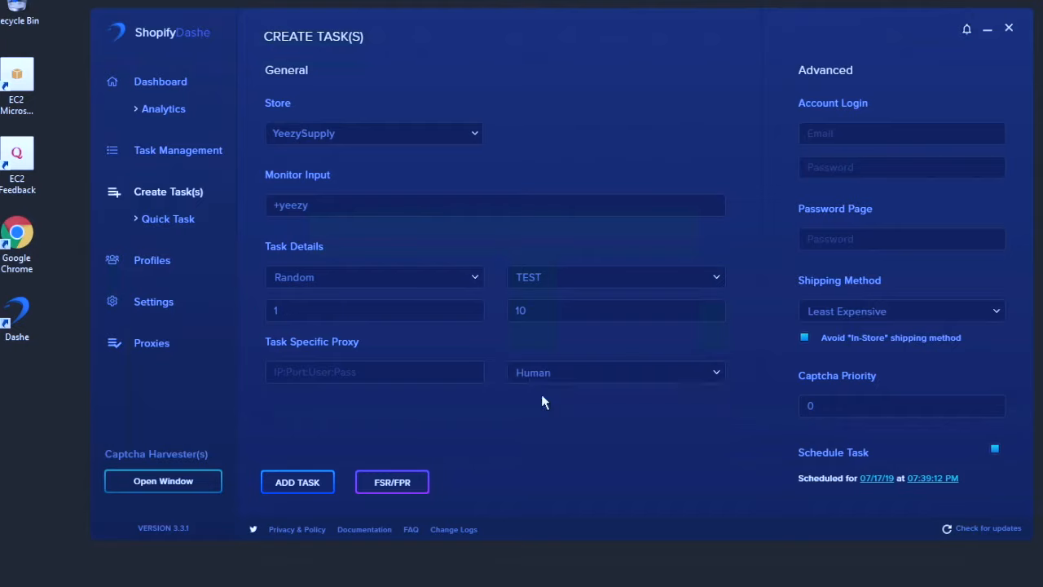
# Step: Point out the Account Login fields and the Password Page setting among the advanced task options
pyautogui.click(821, 137)
pyautogui.click(826, 166)
pyautogui.moveTo(802, 210); pyautogui.dragTo(896, 208)
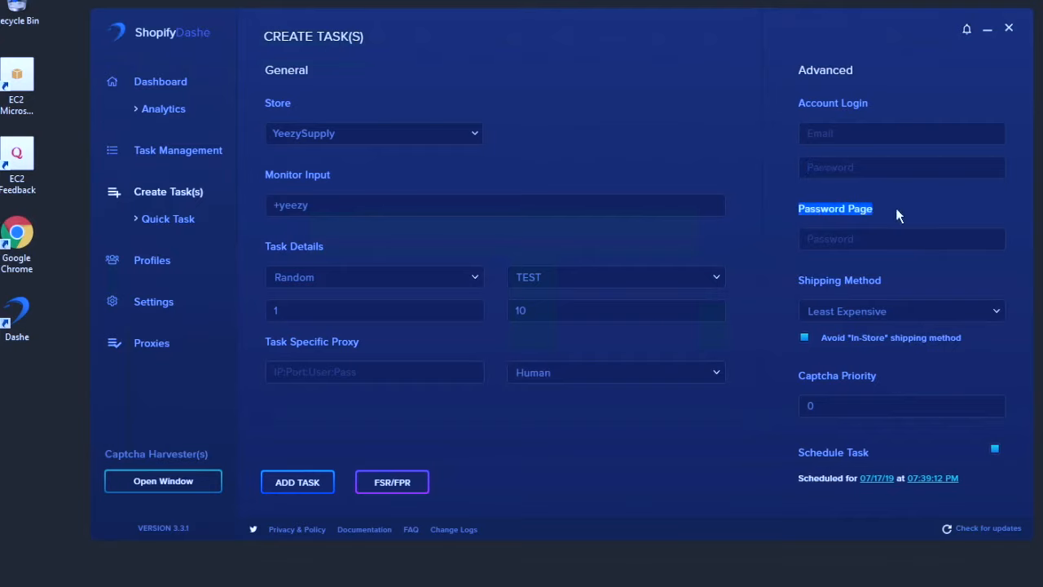
pyautogui.click(890, 240)
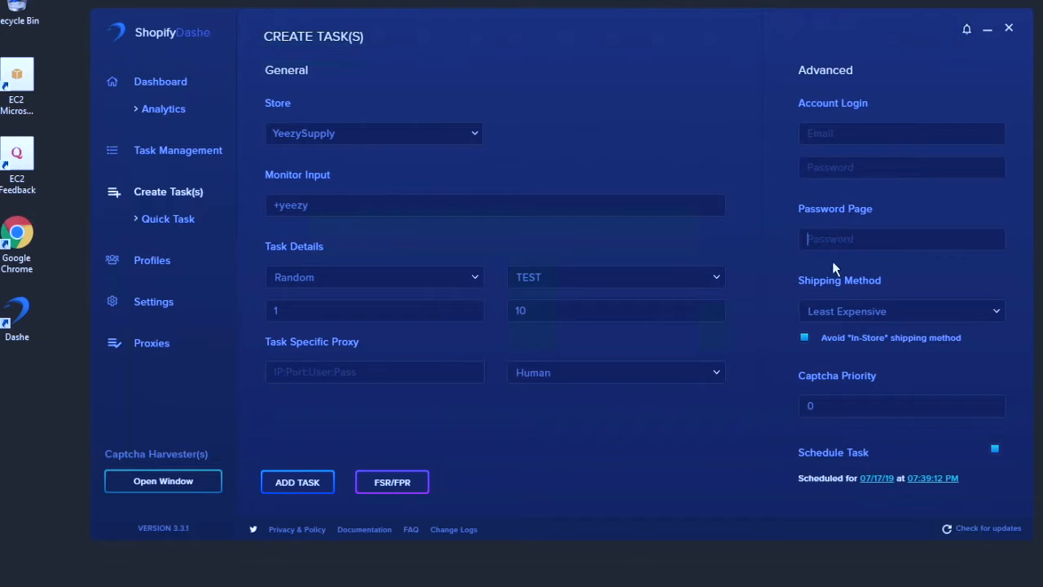
# Step: Set the shipping method to Most Expensive and point out the captcha priority value
pyautogui.click(839, 312)
pyautogui.click(847, 342)
pyautogui.click(838, 405)
# Step: Set the task's size to 10 and its task quantity to 1
pyautogui.click(435, 279)
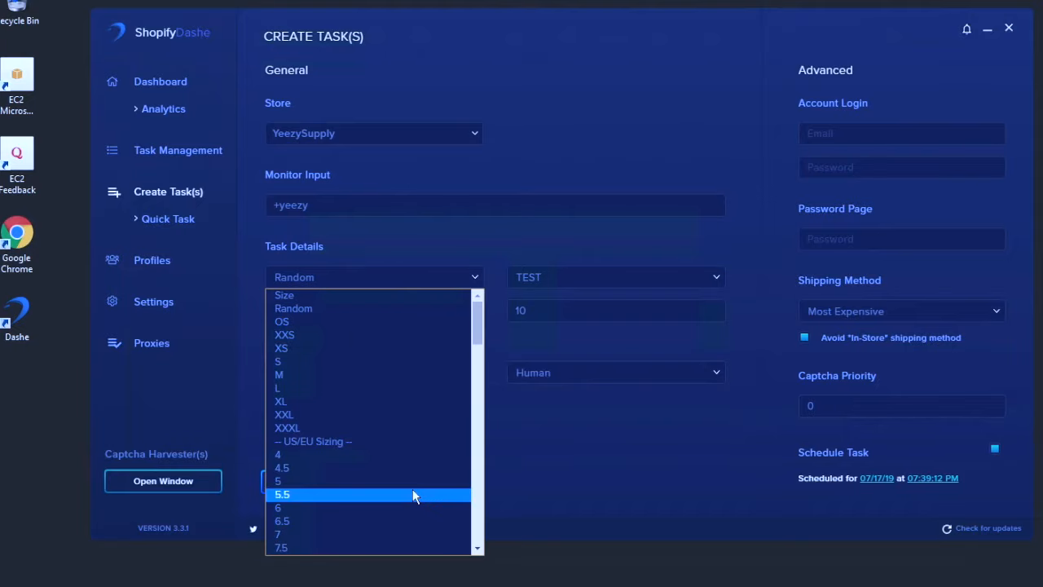
pyautogui.scroll(-3, 412, 489)
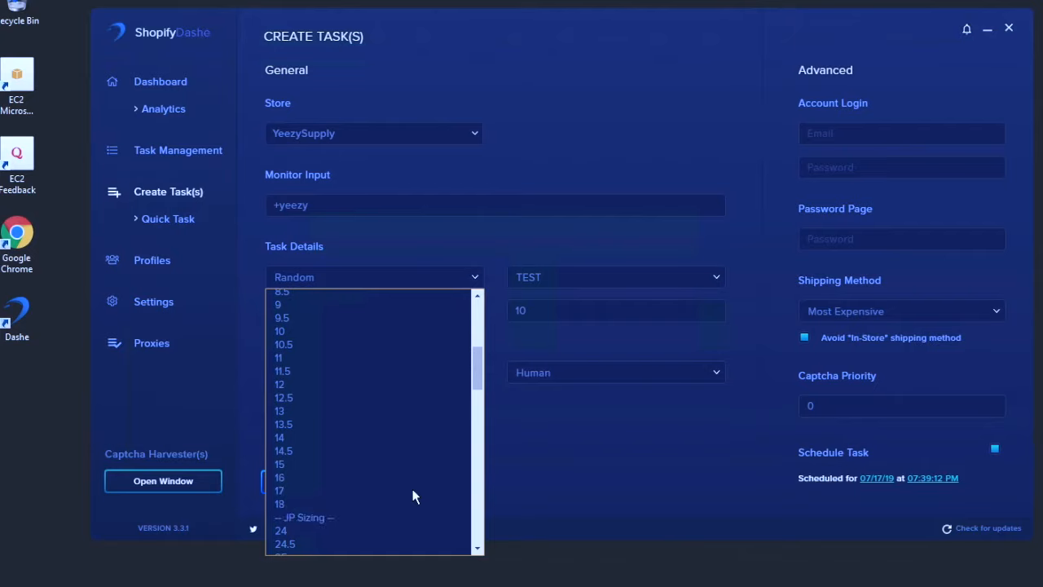
pyautogui.click(371, 332)
pyautogui.click(569, 313)
pyautogui.press('BackSpace')
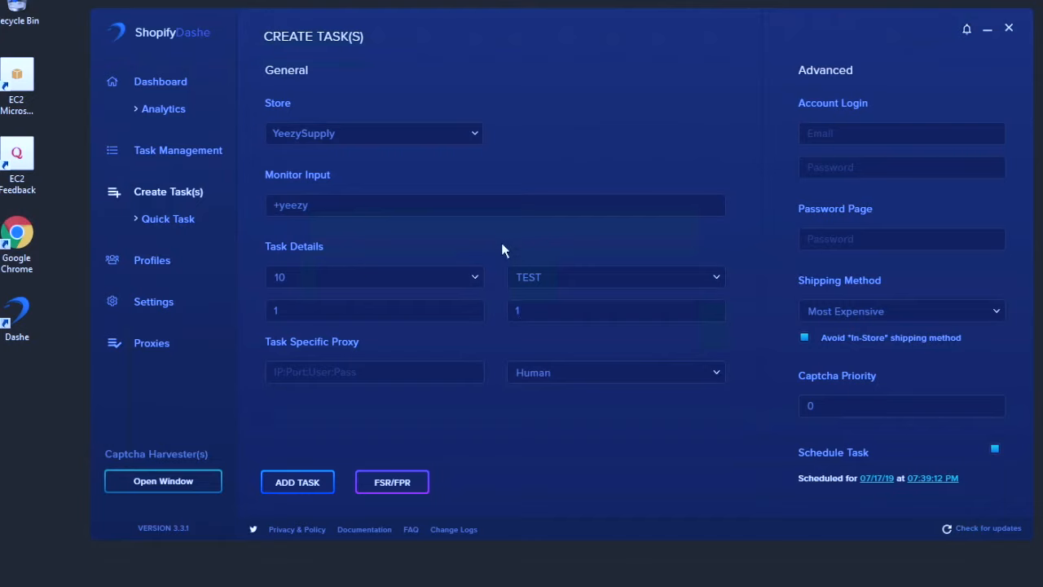
# Step: Point out the captcha priority, view the date and time fields for scheduling the task, and leave them without saving
pyautogui.click(870, 412)
pyautogui.click(880, 480)
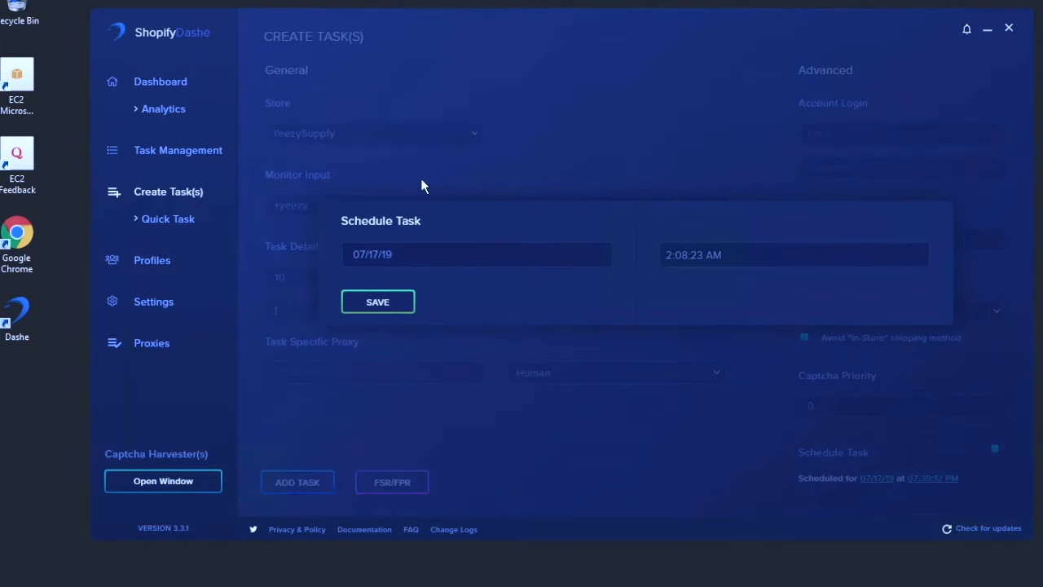
pyautogui.click(401, 135)
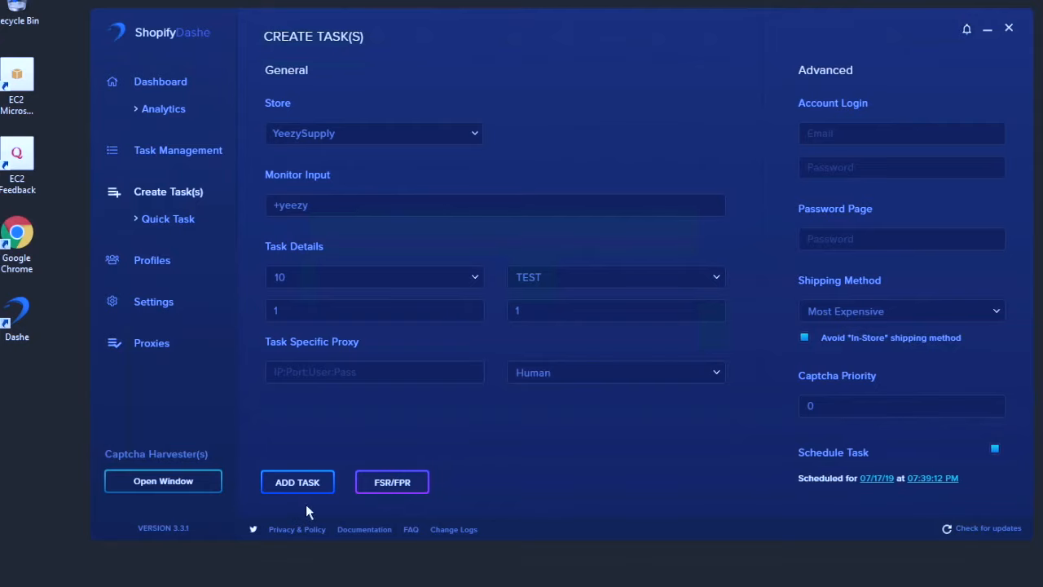
# Step: Add a full size run with quantity 1 covering sizes 4 through 9.5
pyautogui.click(380, 490)
pyautogui.click(420, 234)
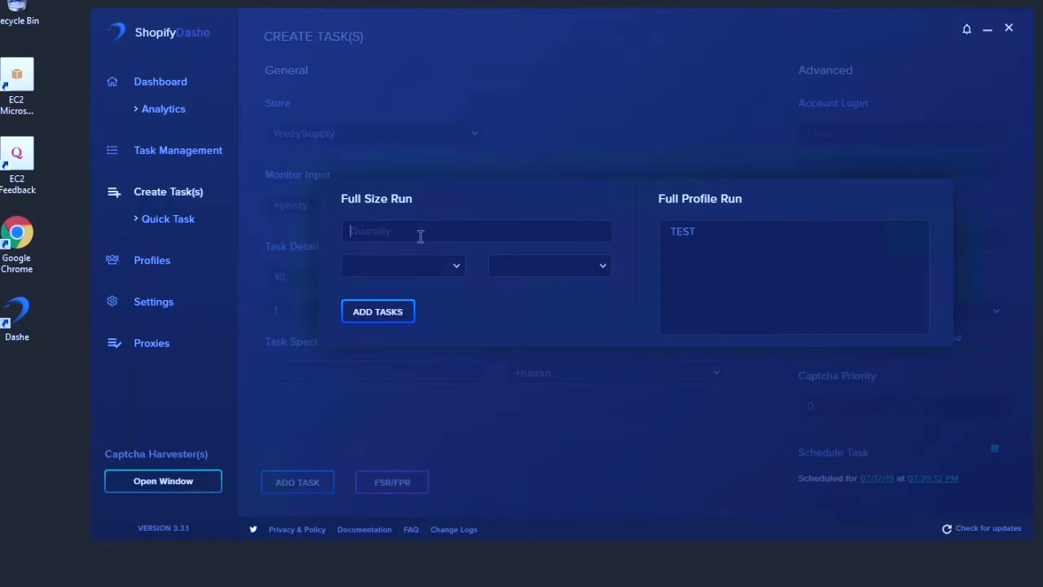
pyautogui.write('1')
pyautogui.click(459, 266)
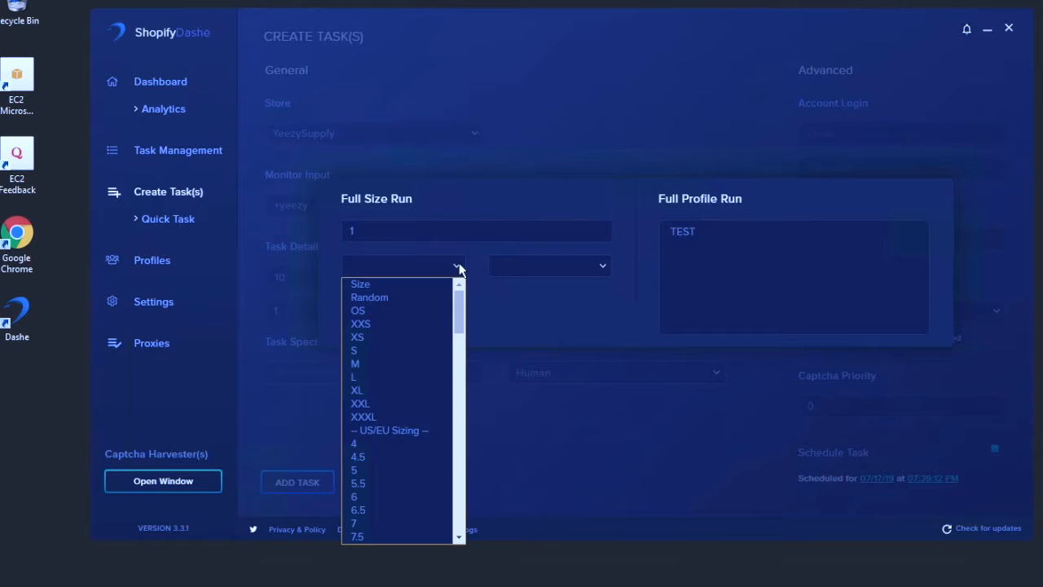
pyautogui.click(398, 443)
pyautogui.click(514, 263)
pyautogui.scroll(-3, 531, 477)
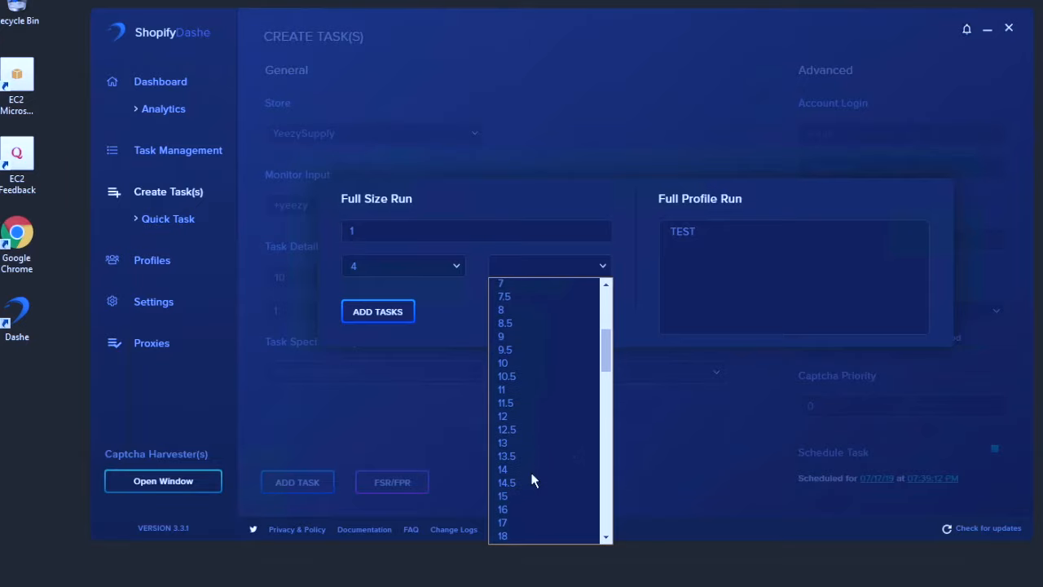
pyautogui.click(549, 356)
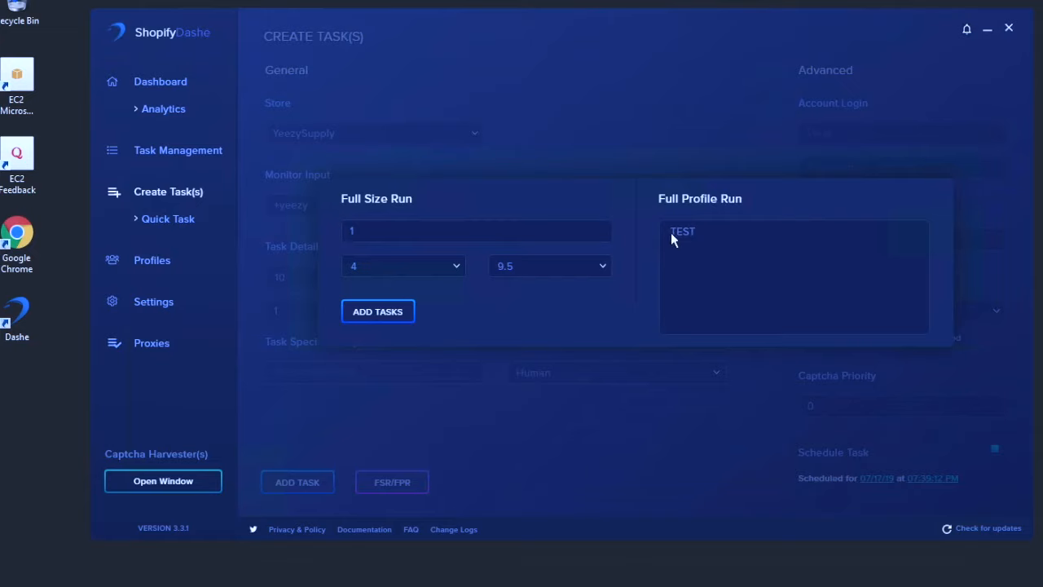
pyautogui.click(369, 312)
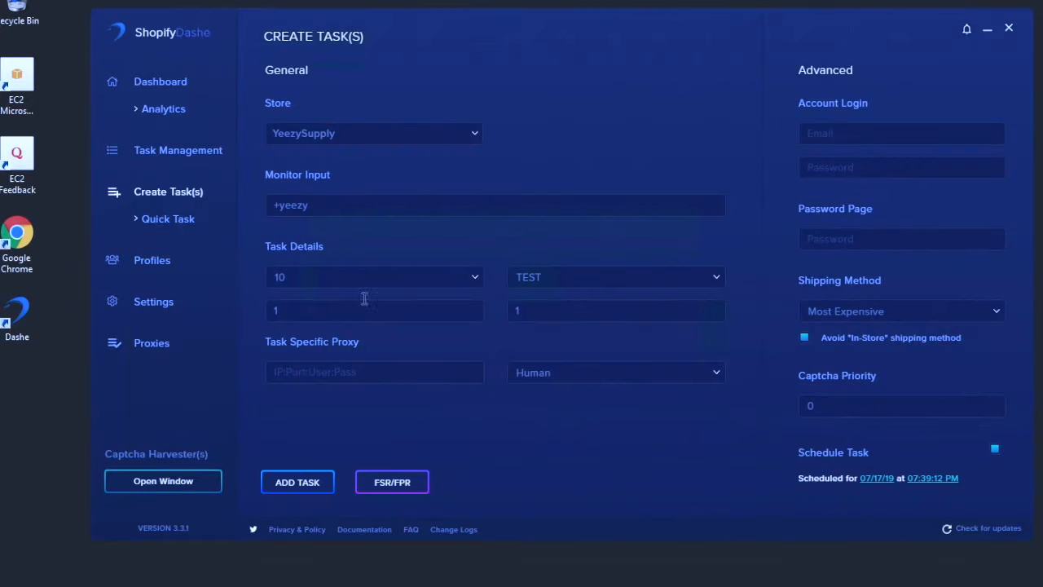
# Step: Examine the size run tasks in the task list and compare them with the Random-size tasks above
pyautogui.click(195, 157)
pyautogui.scroll(-5, 502, 204)
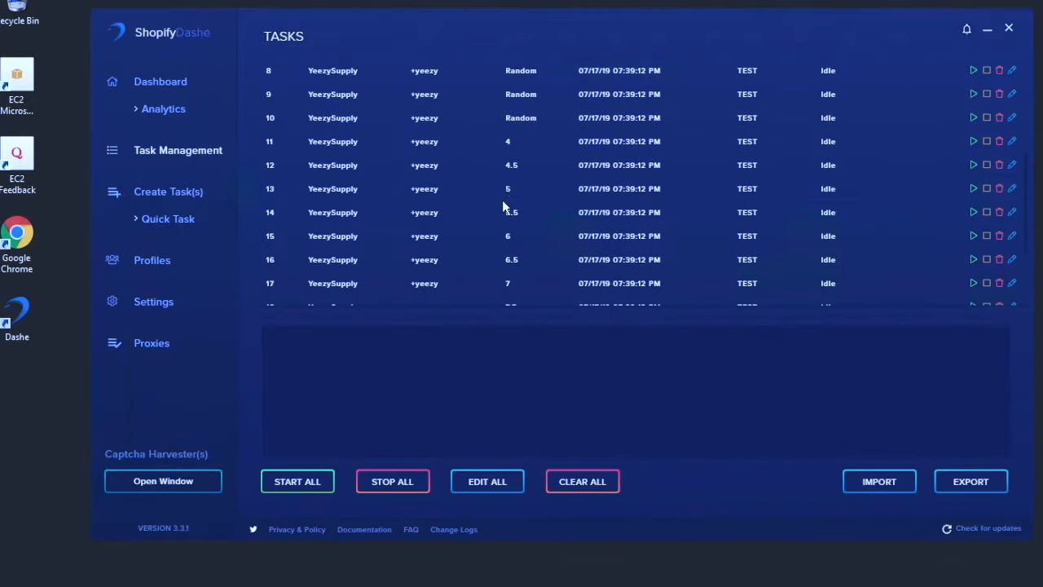
pyautogui.scroll(-3, 501, 179)
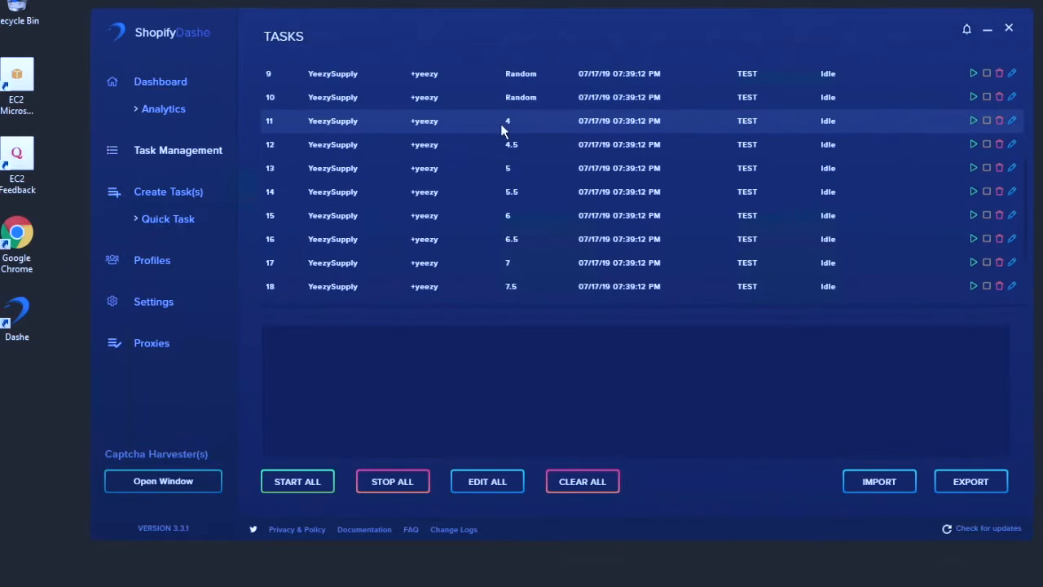
pyautogui.scroll(-1, 501, 123)
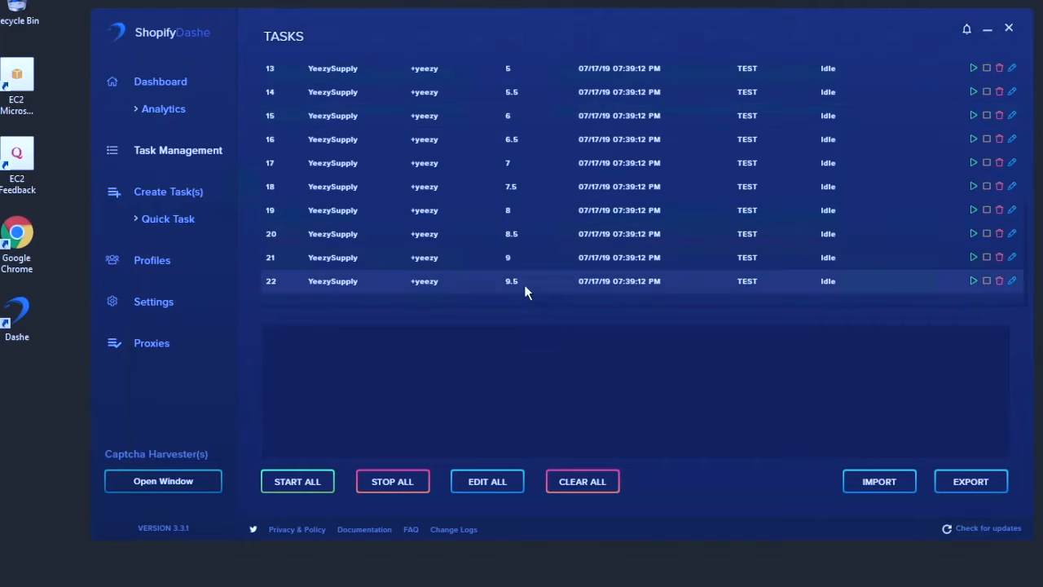
pyautogui.scroll(3, 515, 104)
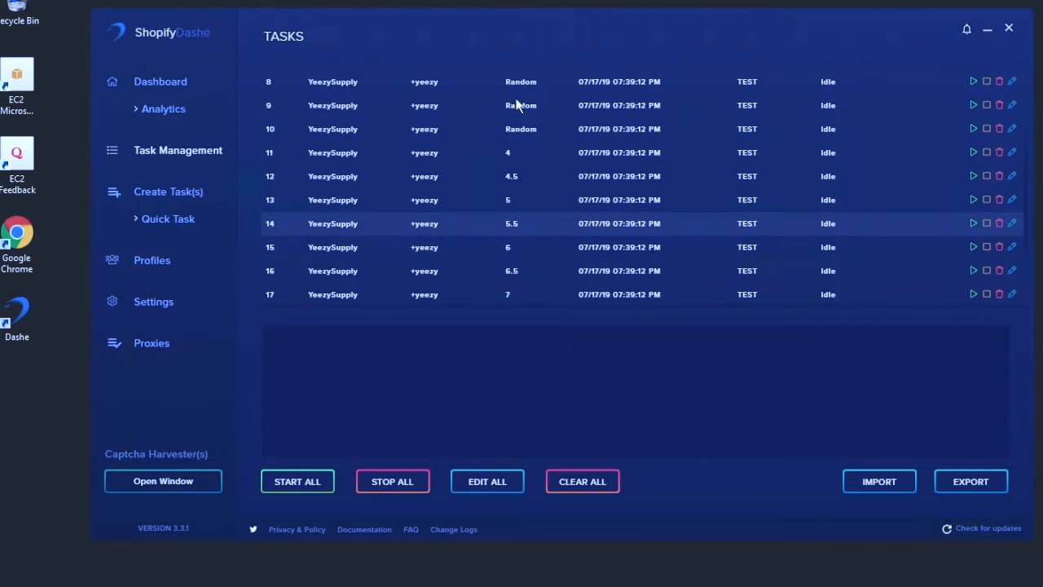
pyautogui.scroll(-3, 513, 204)
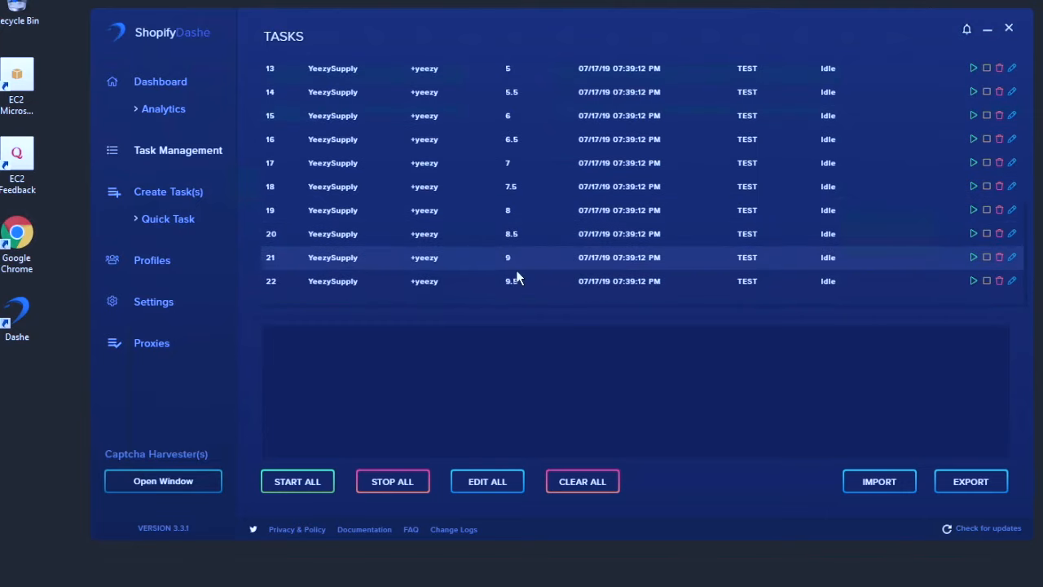
# Step: Try to add the same size run from 4 to 9.5 again and recheck the task list
pyautogui.click(171, 192)
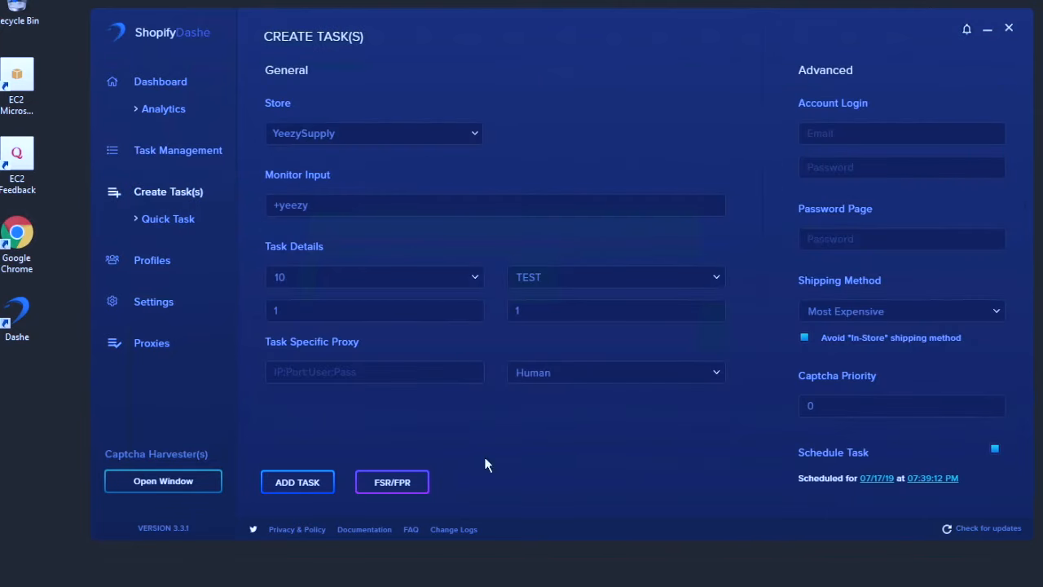
pyautogui.click(393, 482)
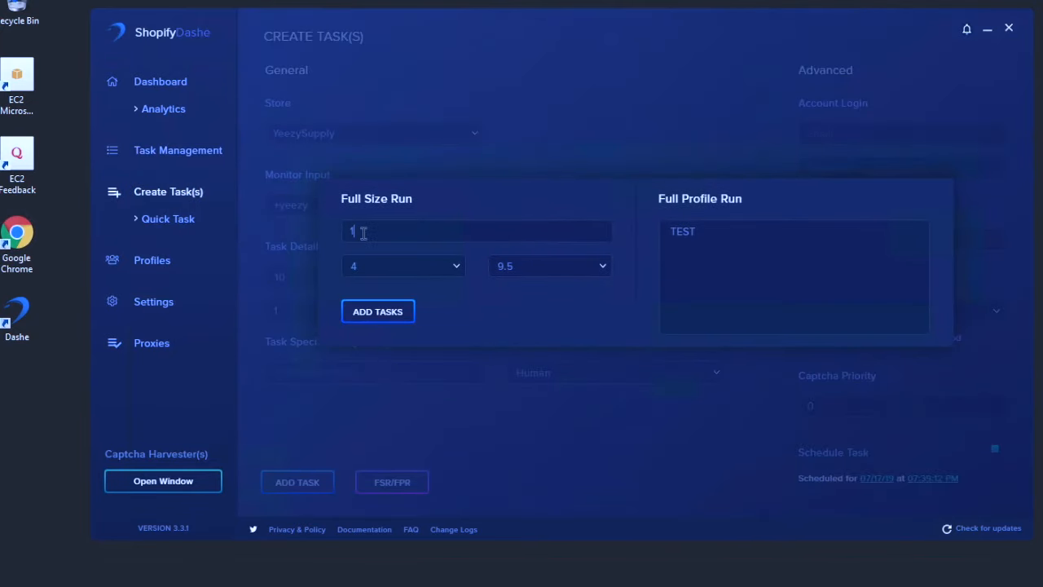
pyautogui.click(377, 311)
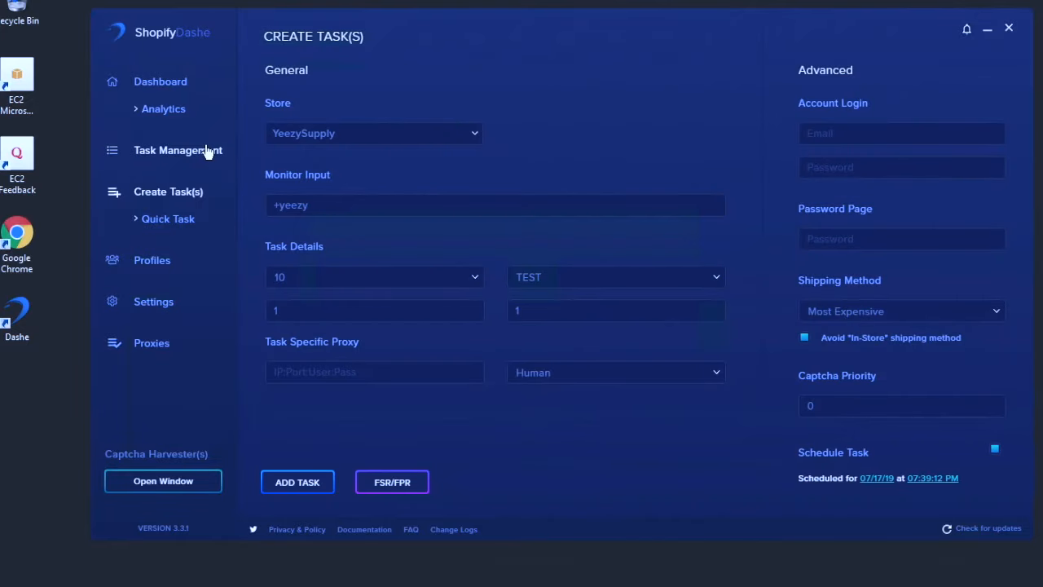
pyautogui.click(207, 153)
pyautogui.scroll(-3, 656, 290)
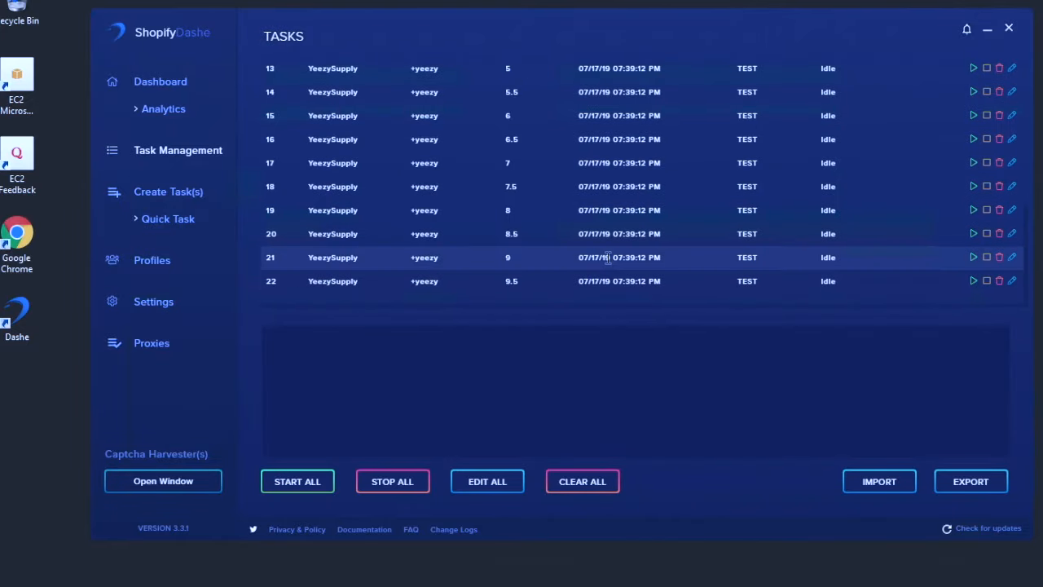
pyautogui.scroll(3, 608, 258)
pyautogui.scroll(-3, 608, 258)
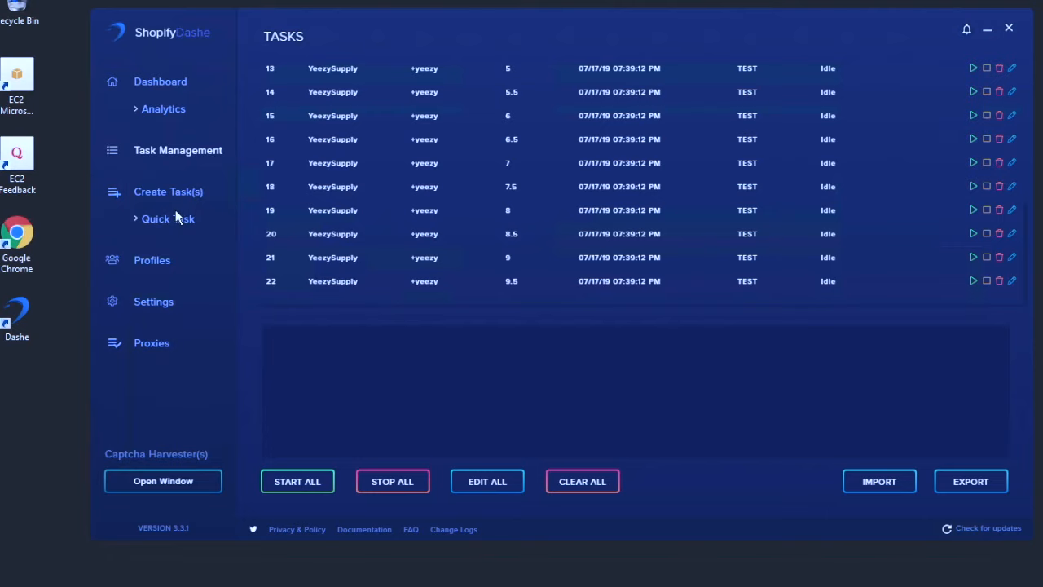
# Step: Return to task creation, view the URL-based quick task form and close it without adding a task
pyautogui.click(155, 194)
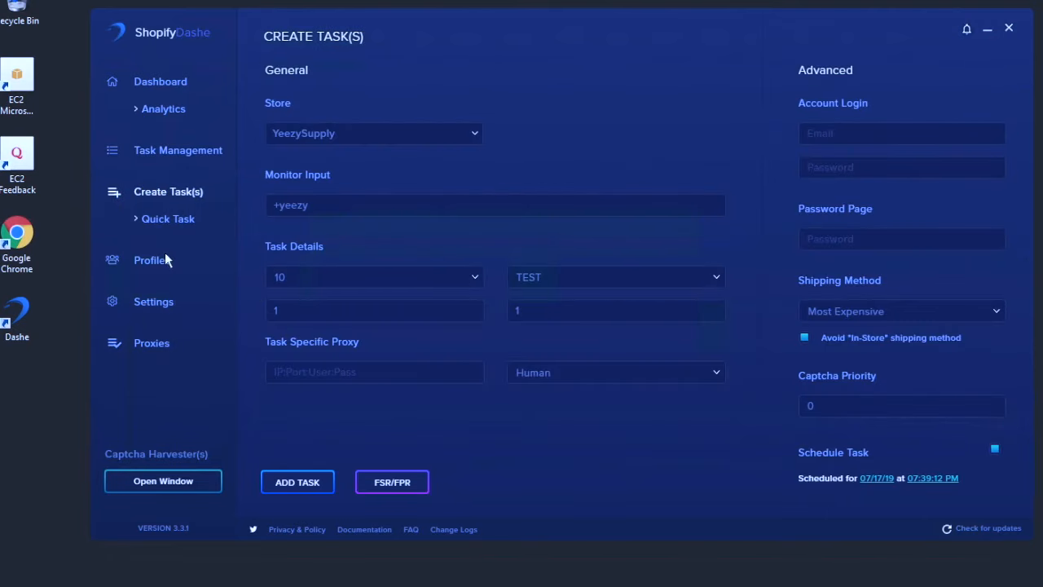
pyautogui.click(171, 221)
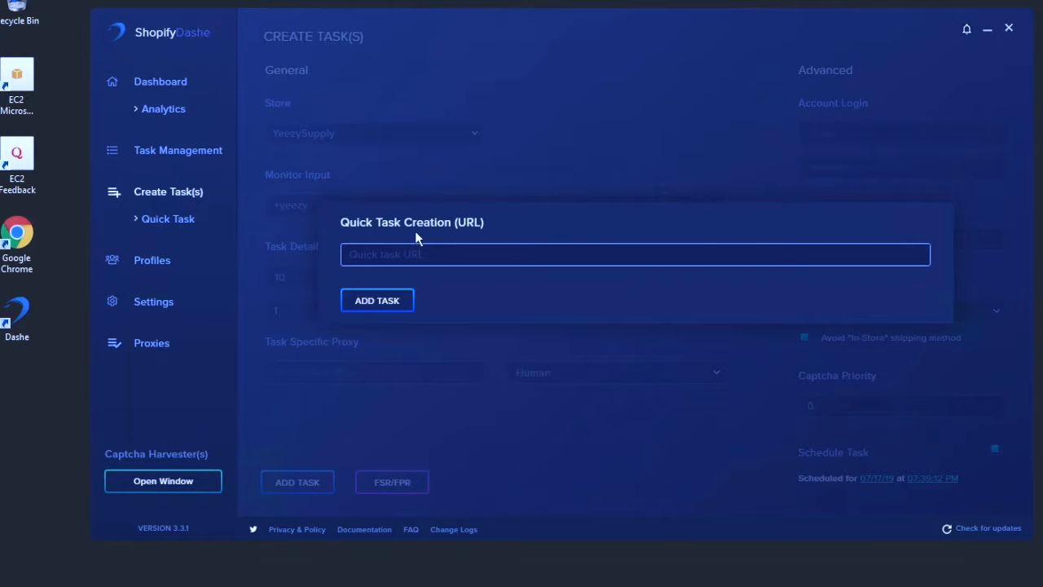
pyautogui.click(422, 173)
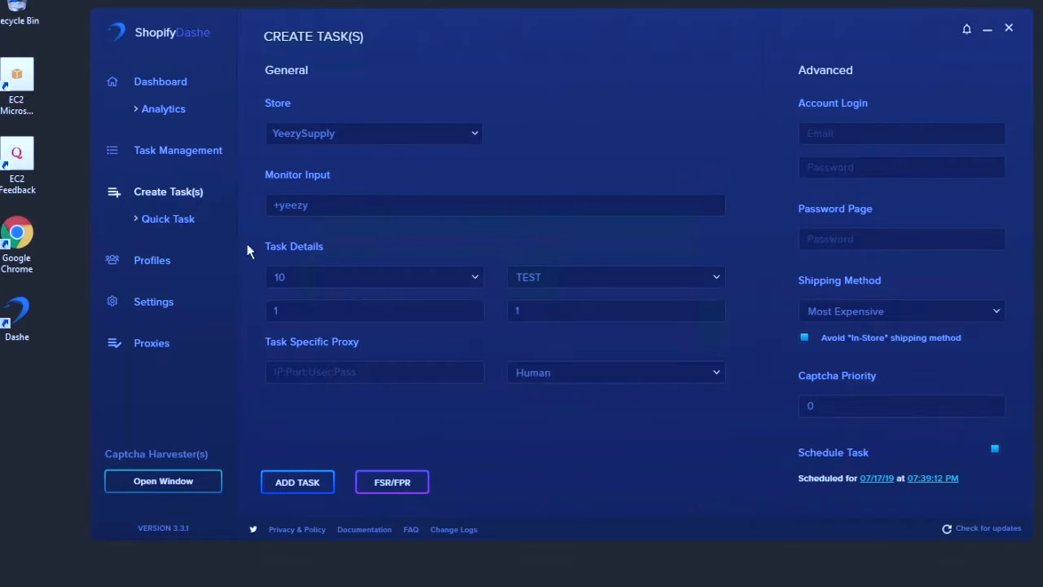
# Step: In the settings, choose Random as the quick task size and point out the quick task quantity
pyautogui.click(154, 305)
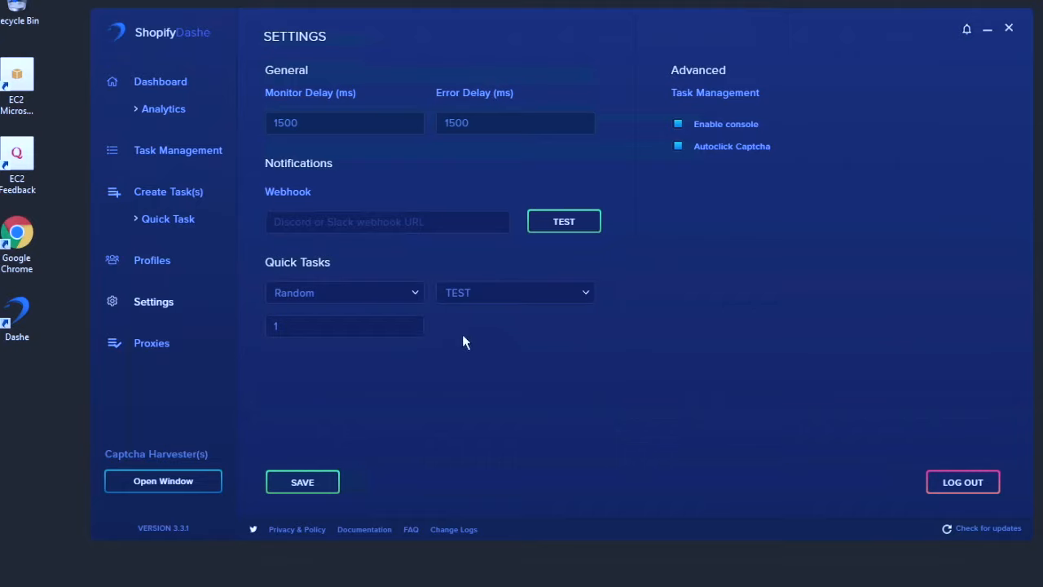
pyautogui.click(415, 291)
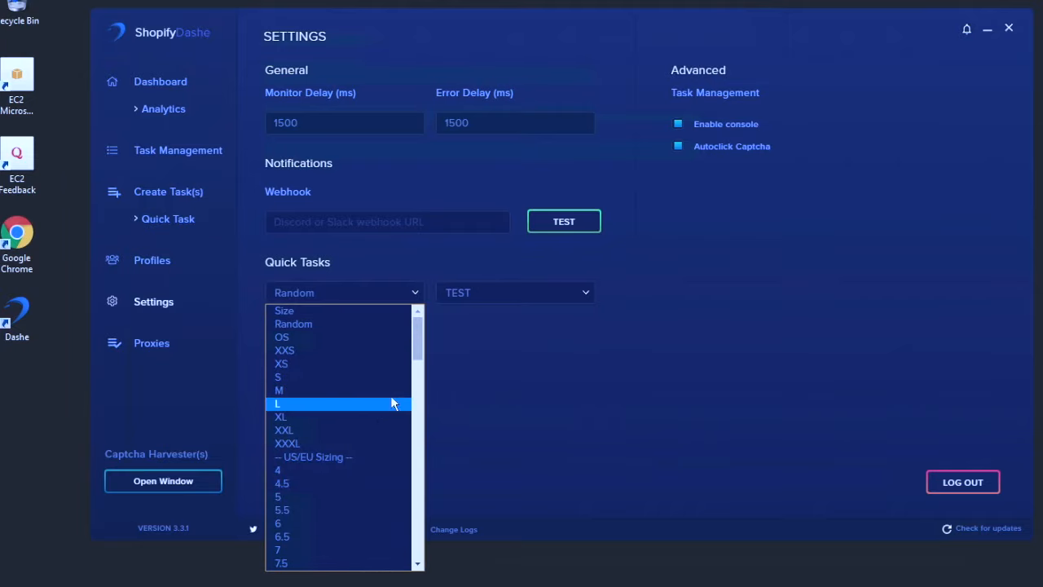
pyautogui.scroll(-7, 358, 485)
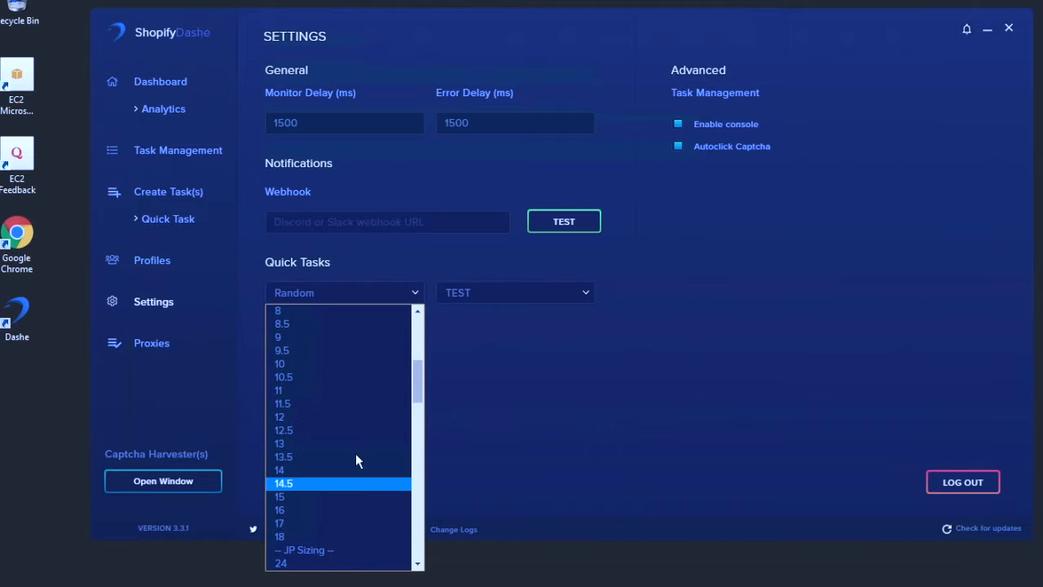
pyautogui.scroll(7, 375, 314)
pyautogui.click(379, 323)
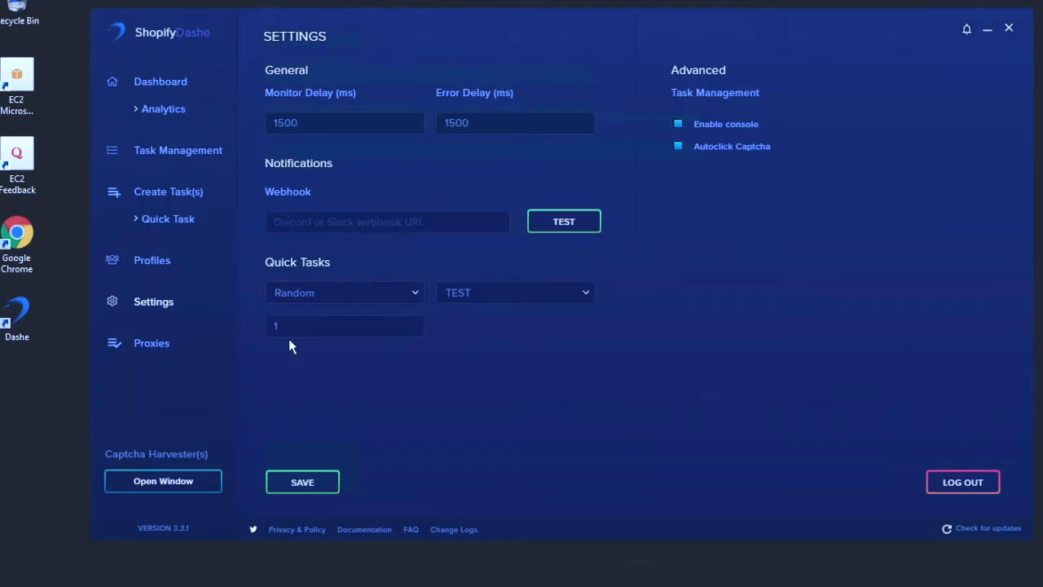
pyautogui.click(379, 326)
# Step: In the TEST profile, try entering a separate billing first name and set the billing address to the same as the shipping address
pyautogui.click(159, 267)
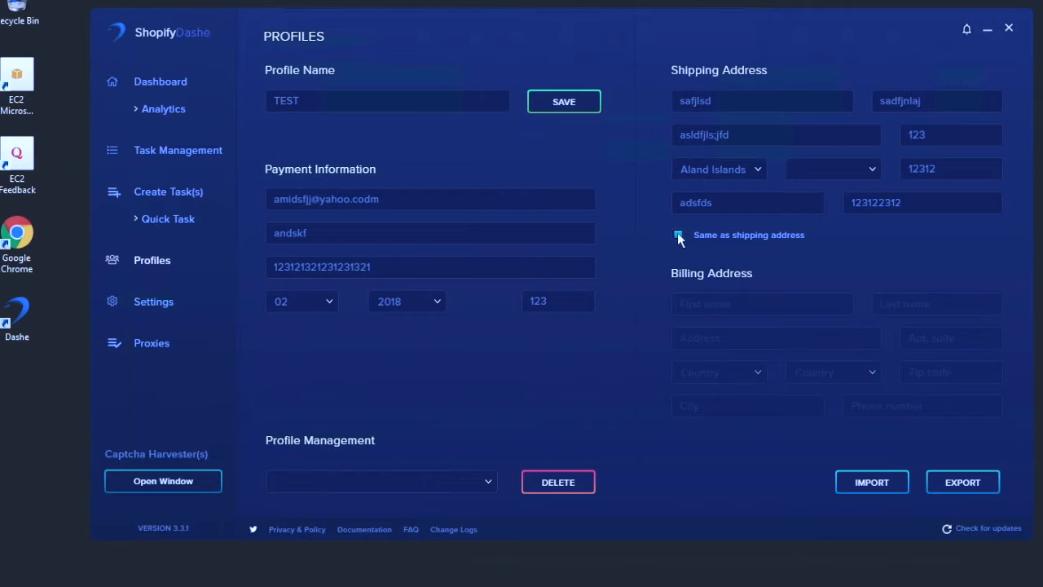
pyautogui.click(692, 304)
pyautogui.write('dsasaa')
pyautogui.click(678, 235)
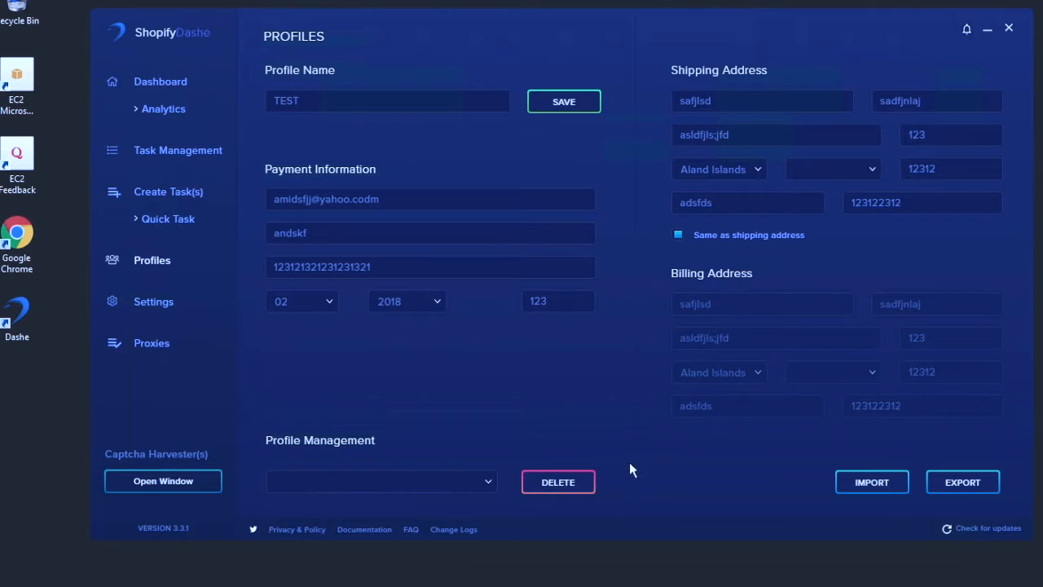
# Step: Review the monitor delay, error delay, webhook and advanced task management options in the settings
pyautogui.click(145, 304)
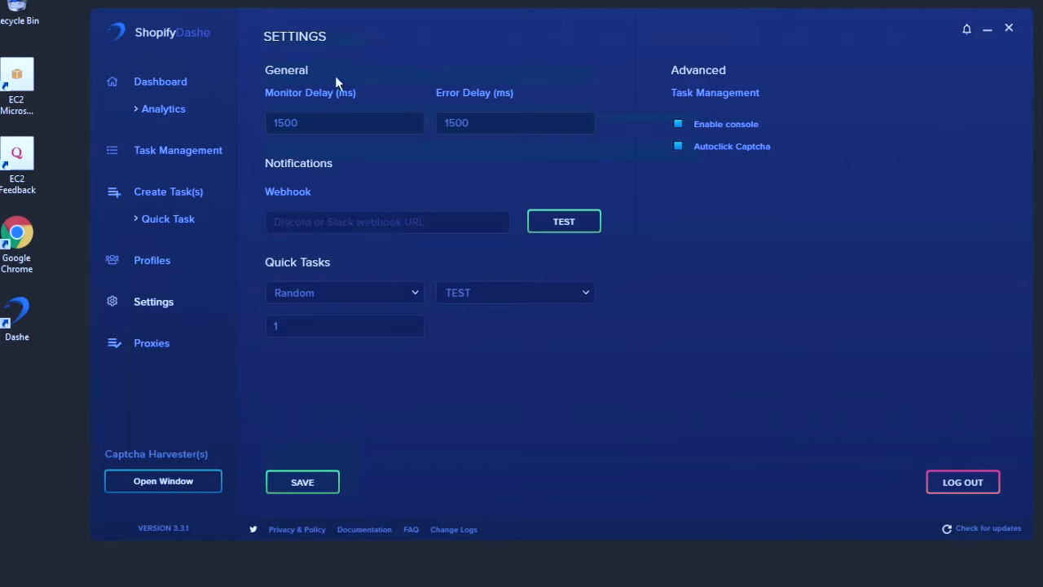
pyautogui.moveTo(336, 93); pyautogui.dragTo(551, 105)
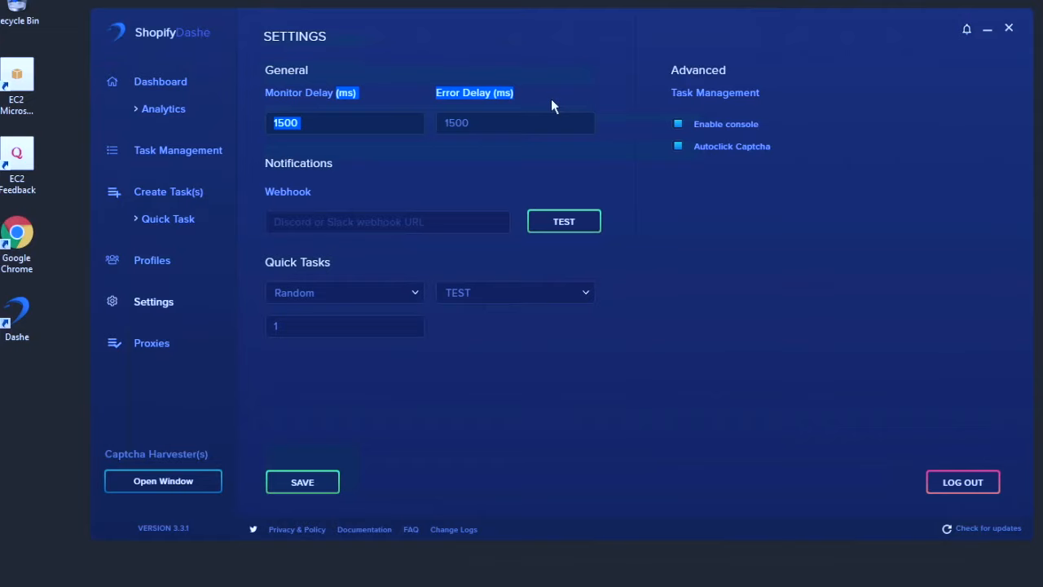
pyautogui.click(264, 95)
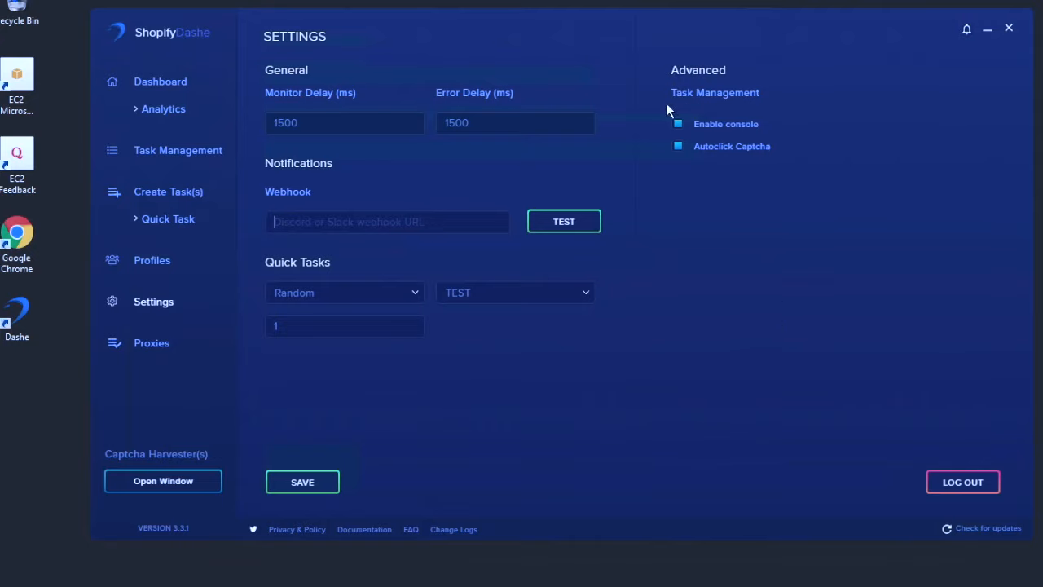
pyautogui.moveTo(670, 71); pyautogui.dragTo(811, 191)
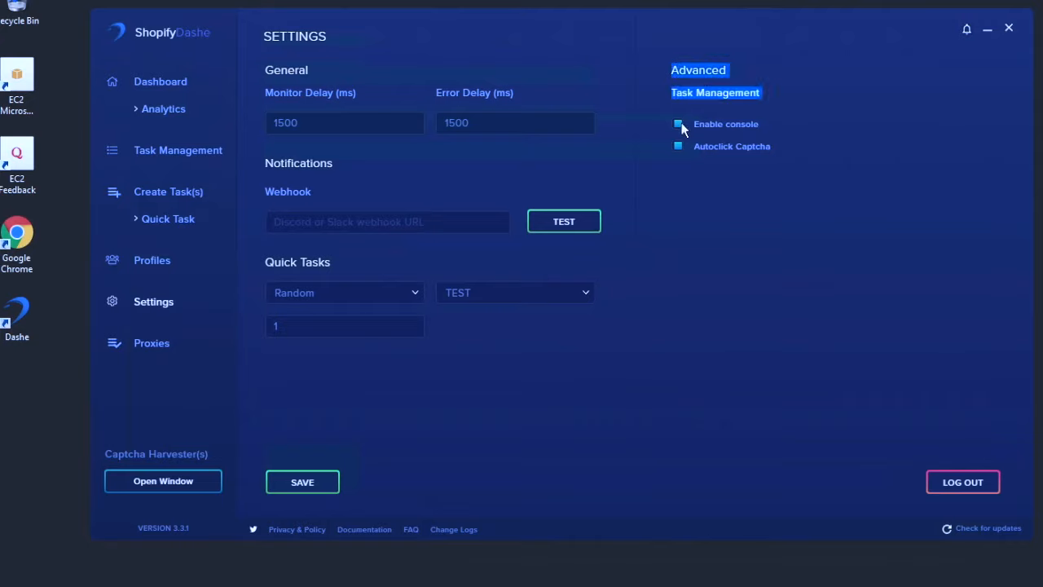
# Step: Check the console area under the task list, disable the console in the settings and recheck the task list without it
pyautogui.click(198, 156)
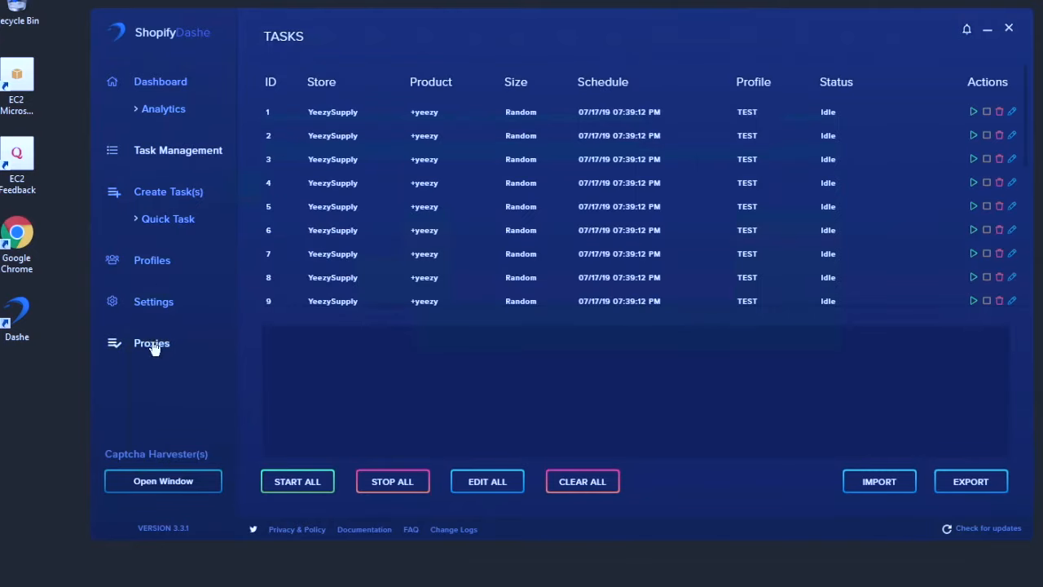
pyautogui.click(161, 306)
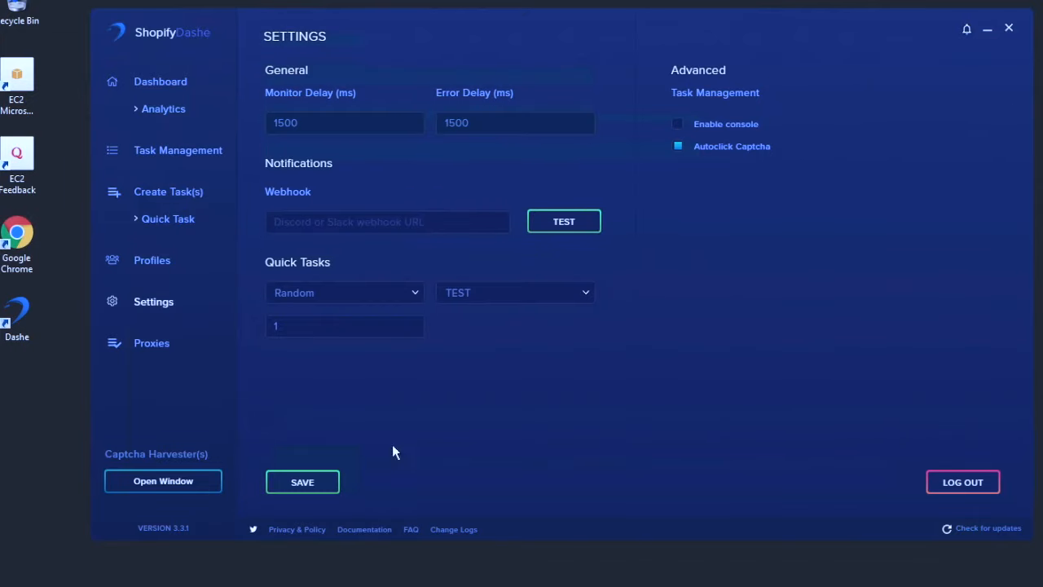
pyautogui.click(196, 155)
pyautogui.scroll(-3, 475, 264)
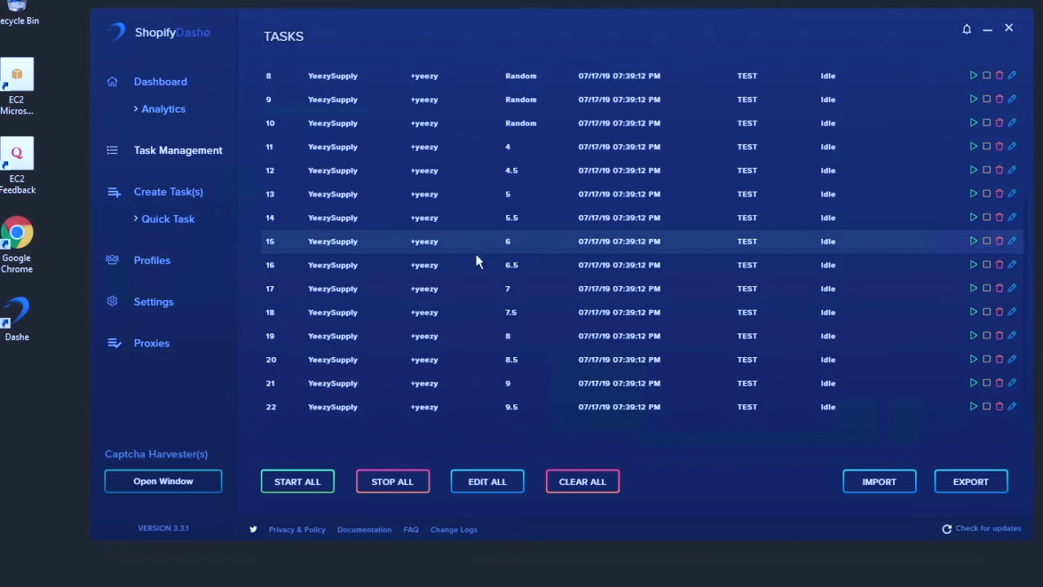
# Step: Start the size 9.5 YeezySupply task, point out its status and stop it again
pyautogui.click(972, 406)
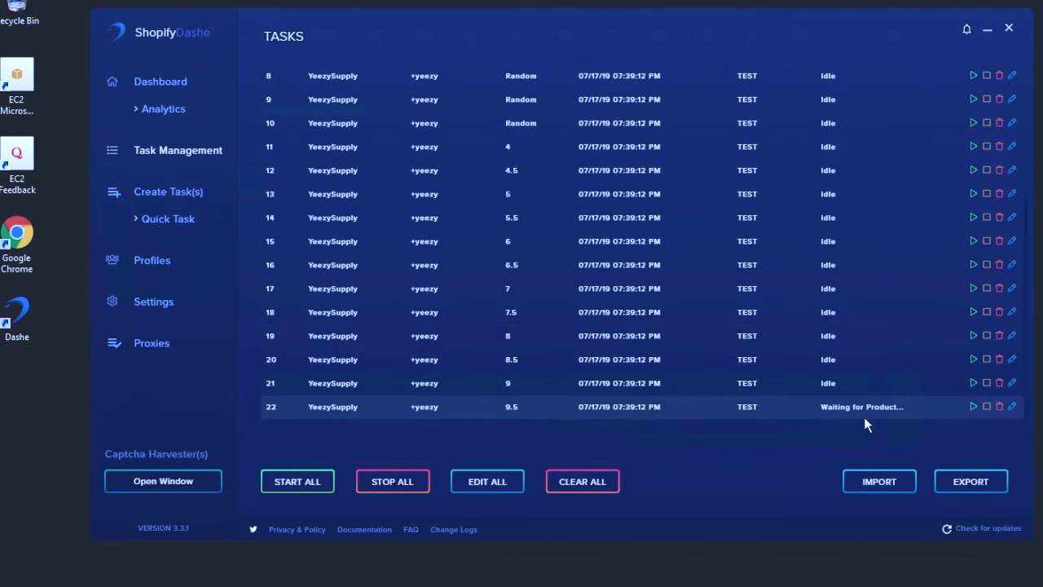
pyautogui.moveTo(818, 408); pyautogui.dragTo(906, 407)
pyautogui.moveTo(822, 407); pyautogui.dragTo(924, 409)
pyautogui.click(987, 407)
# Step: Enable the console again in the settings and return to the last tasks in the task list
pyautogui.click(149, 314)
pyautogui.click(727, 124)
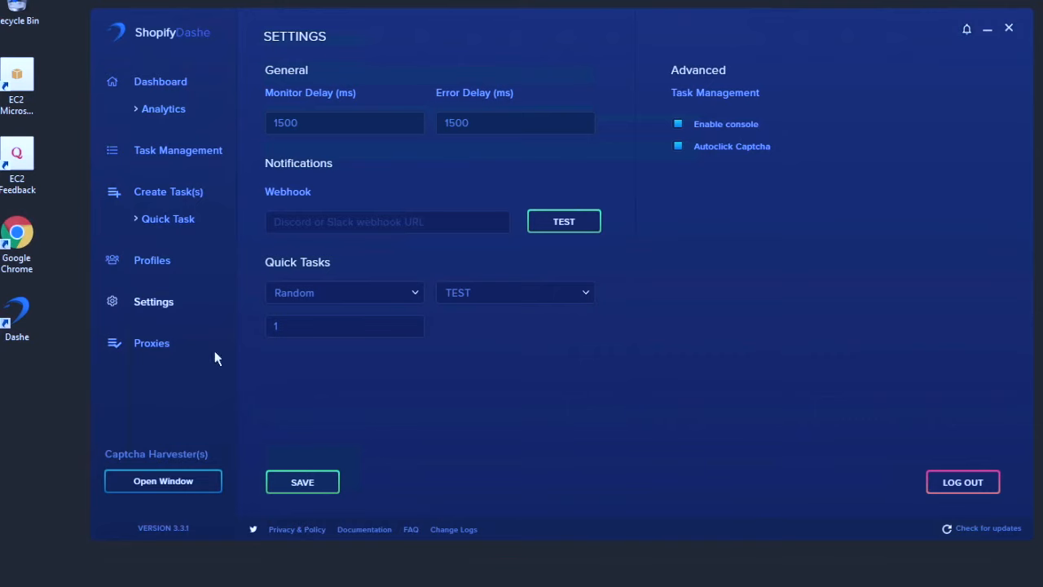
pyautogui.click(174, 153)
pyautogui.scroll(-4, 583, 268)
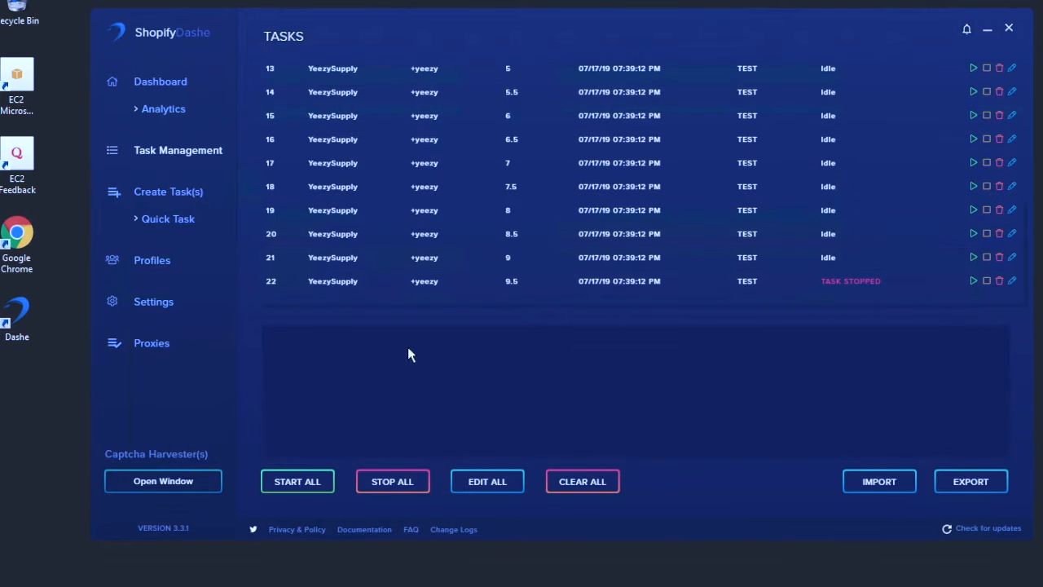
# Step: Start the size 9.5 YeezySupply task again with the console showing
pyautogui.click(973, 282)
pyautogui.click(973, 282)
pyautogui.scroll(3, 584, 408)
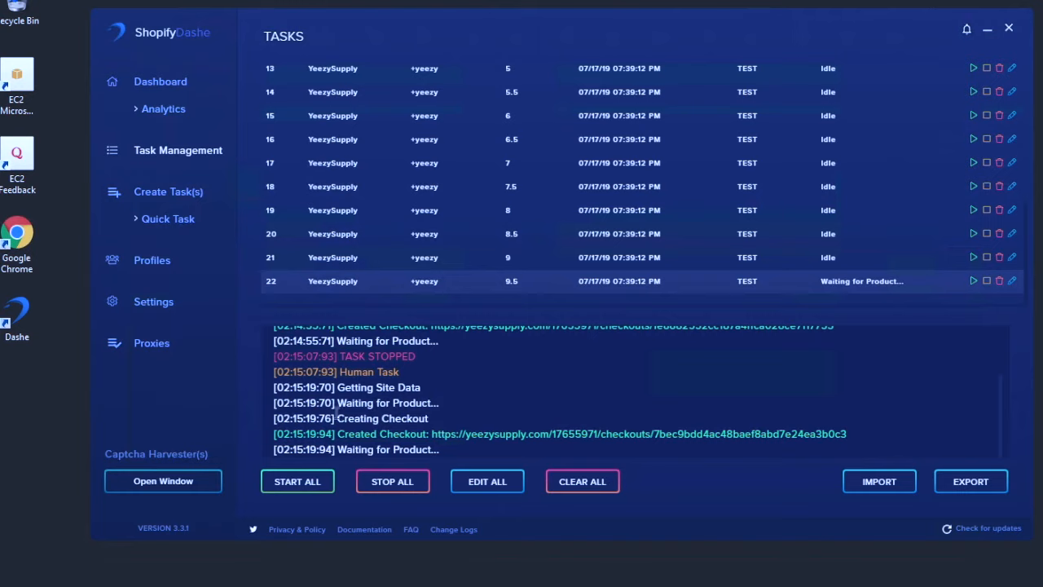
# Step: Examine the checkout creation entries in the console log and stop the size 9.5 task
pyautogui.moveTo(336, 416); pyautogui.dragTo(492, 432)
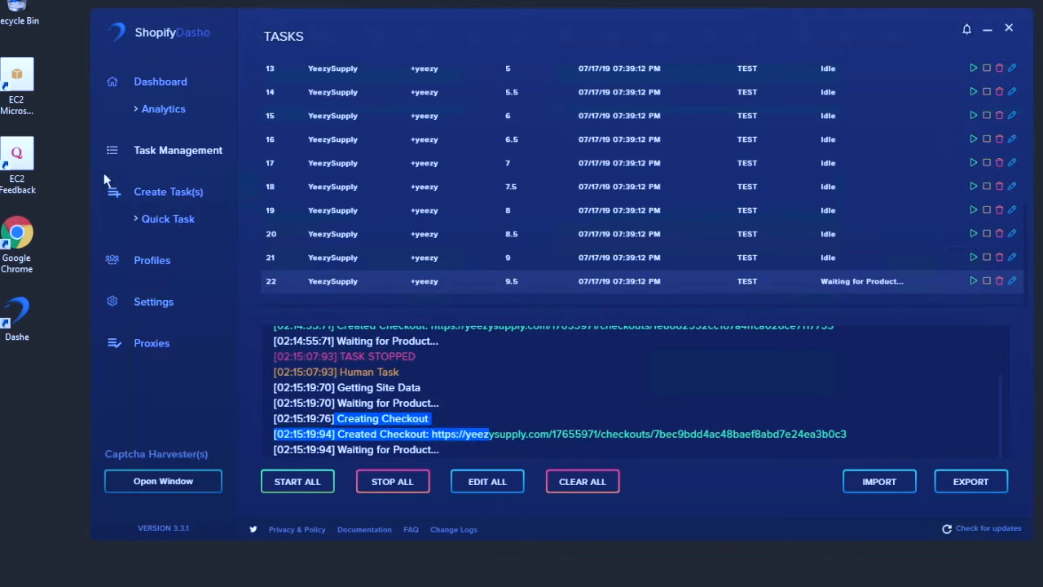
pyautogui.click(445, 396)
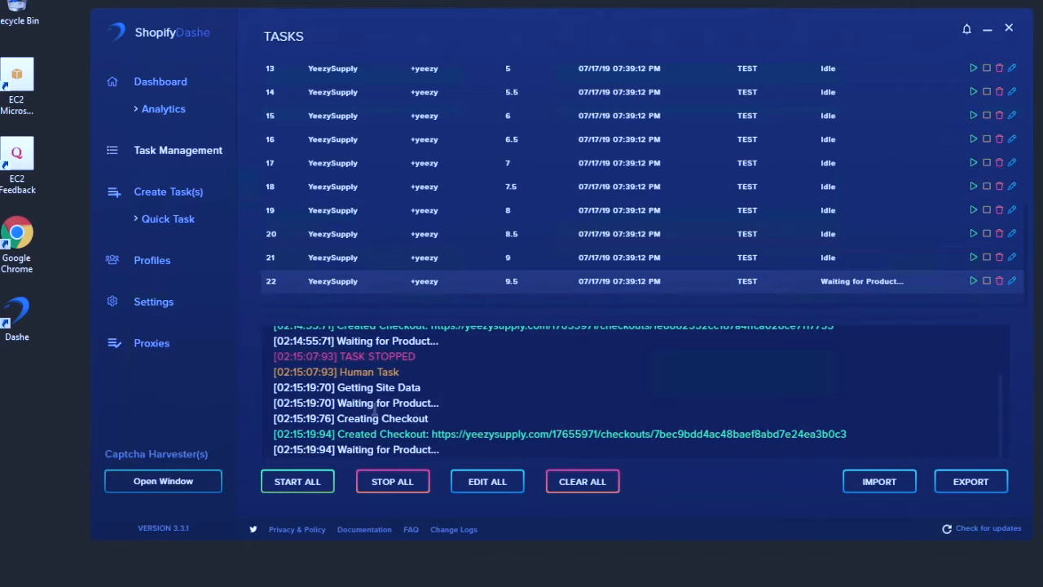
pyautogui.moveTo(359, 402); pyautogui.dragTo(497, 425)
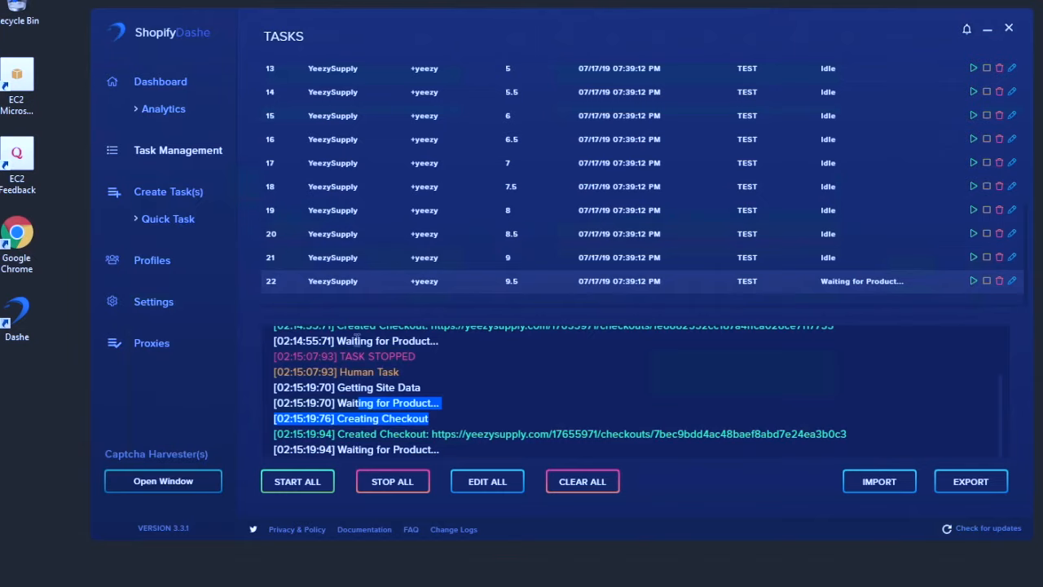
pyautogui.click(986, 281)
pyautogui.click(985, 282)
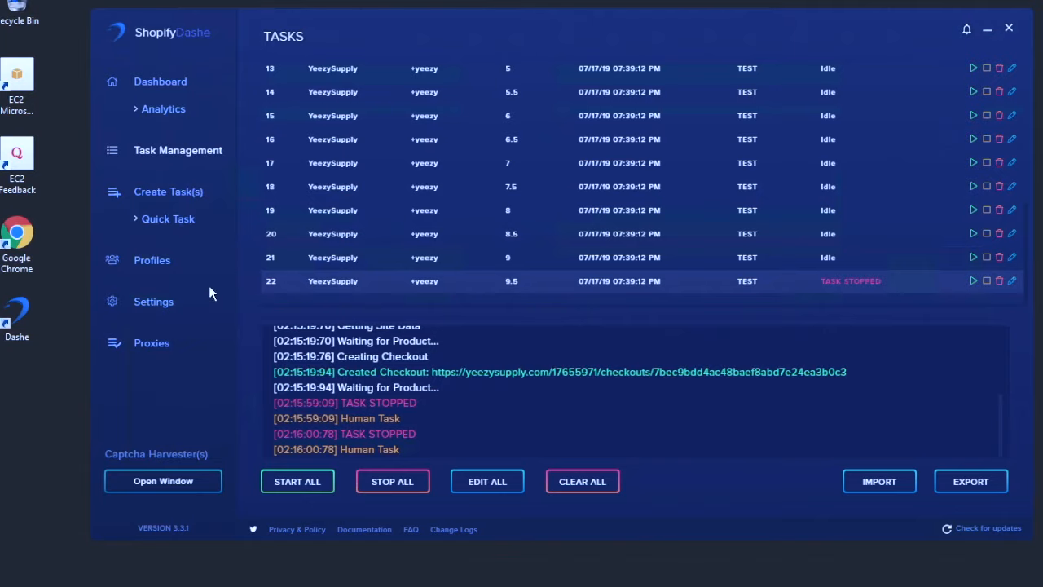
# Step: Point out the Autoclick Captcha option in the settings and view the proxy input list on the Proxies page
pyautogui.click(157, 303)
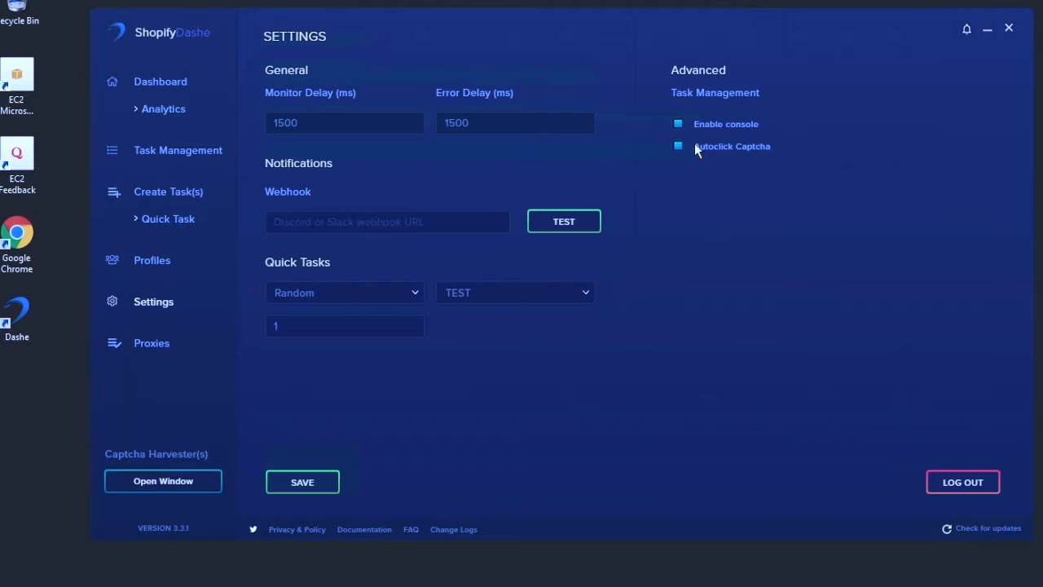
pyautogui.click(158, 352)
pyautogui.click(328, 118)
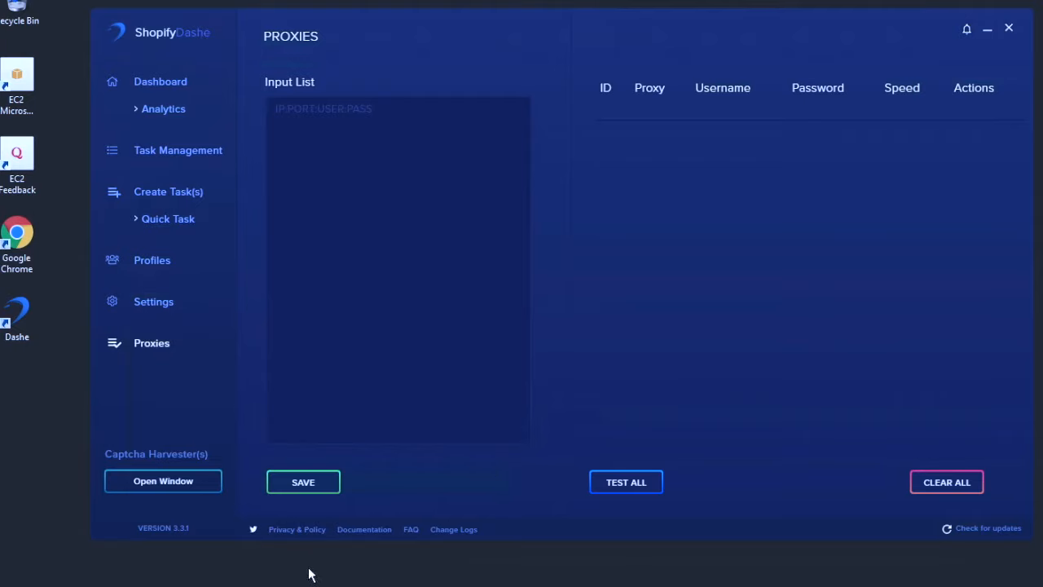
# Step: Open a captcha harvester window and reposition it over the Proxies page
pyautogui.moveTo(111, 453); pyautogui.dragTo(229, 473)
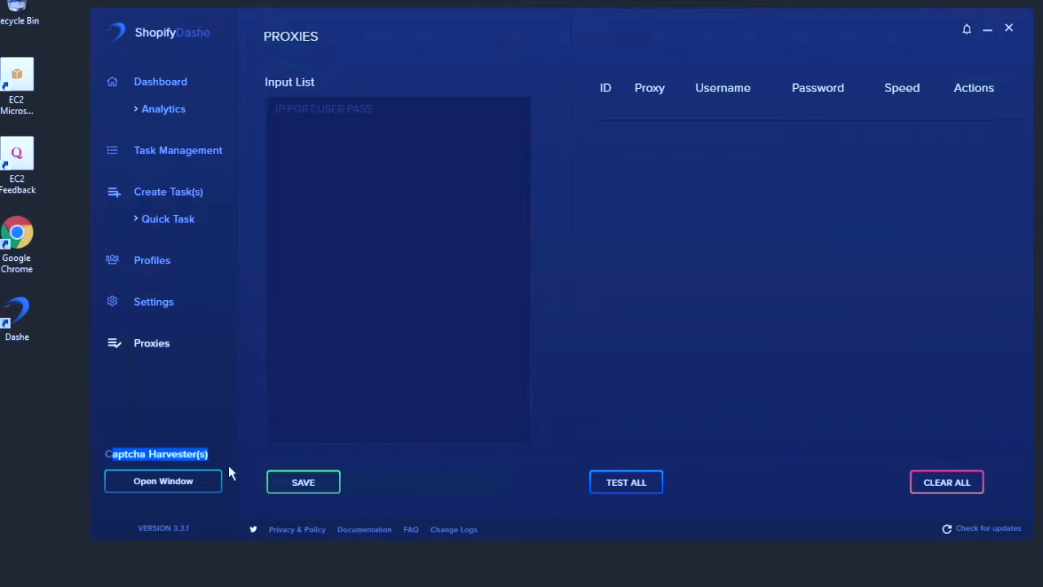
pyautogui.click(181, 481)
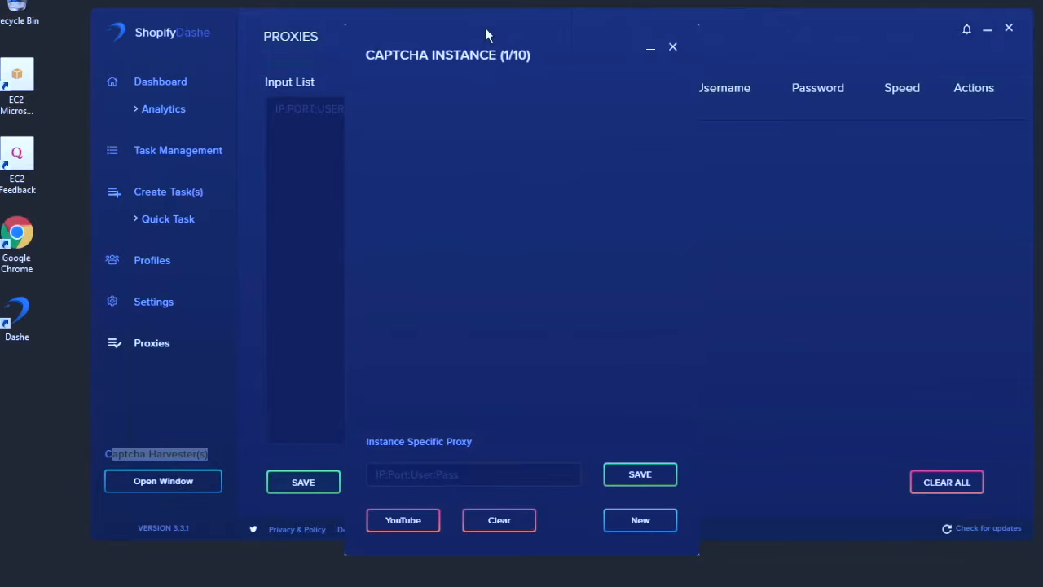
pyautogui.moveTo(360, 55); pyautogui.dragTo(339, 70)
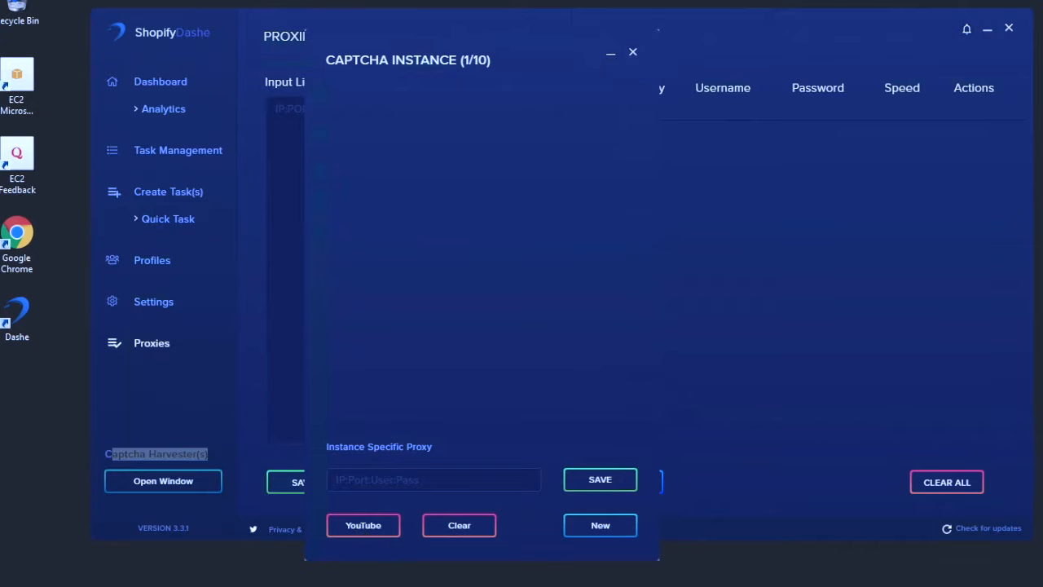
# Step: View the captcha instance's YouTube sign-in window and close it without signing in
pyautogui.click(380, 526)
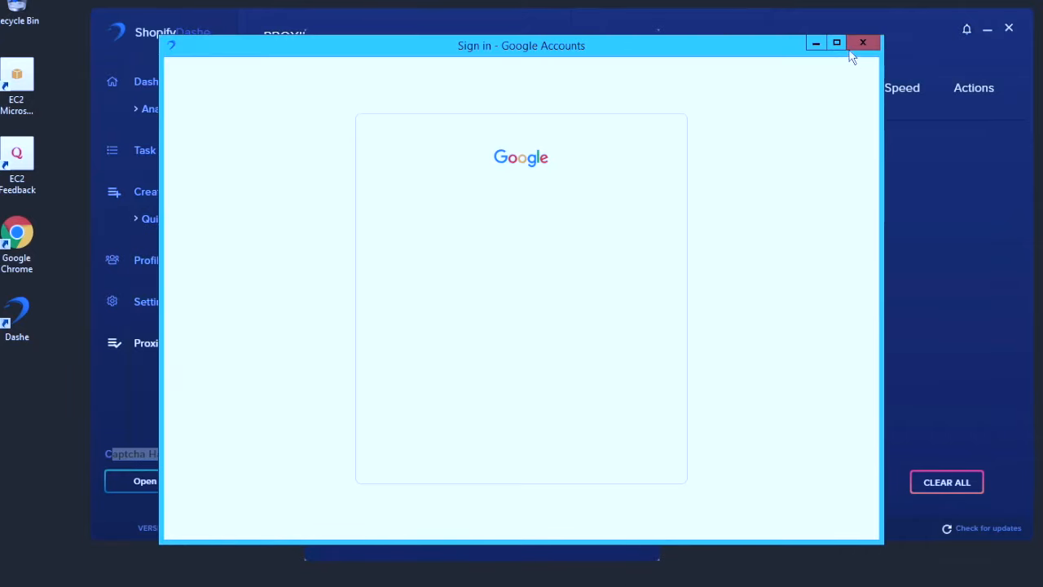
pyautogui.moveTo(773, 41); pyautogui.dragTo(772, 62)
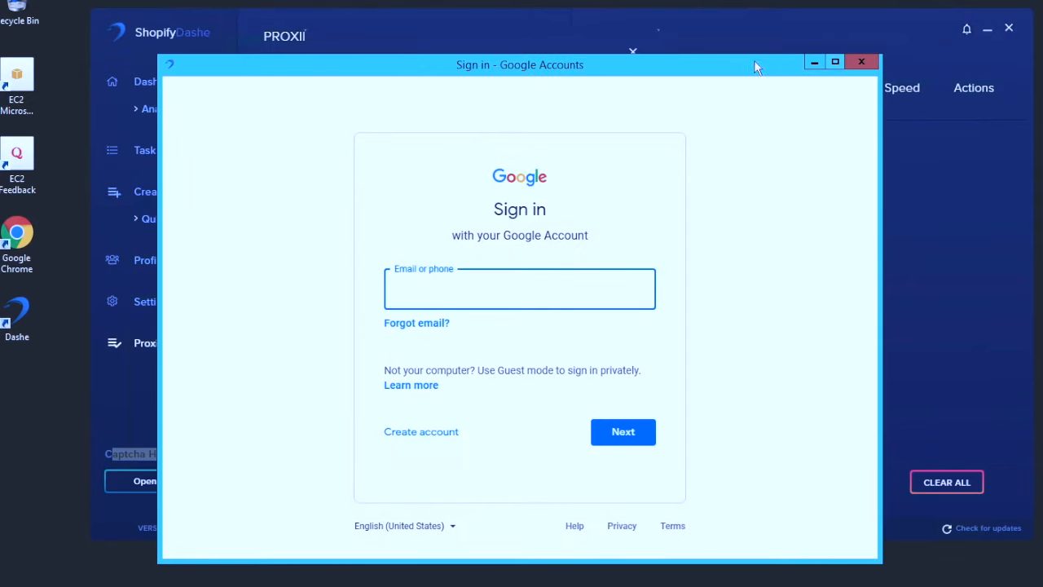
pyautogui.moveTo(747, 73); pyautogui.dragTo(748, 83)
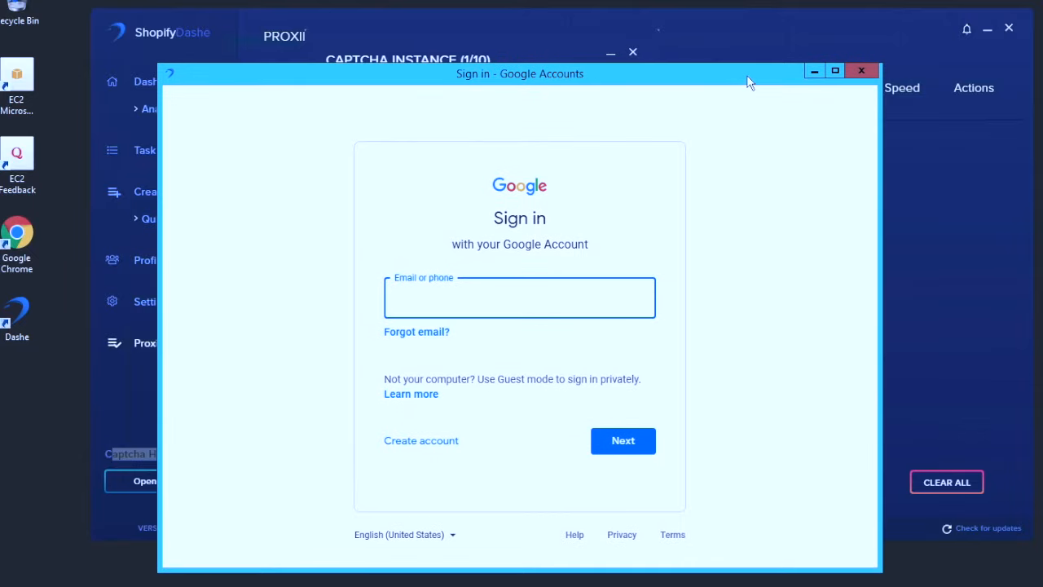
pyautogui.click(862, 70)
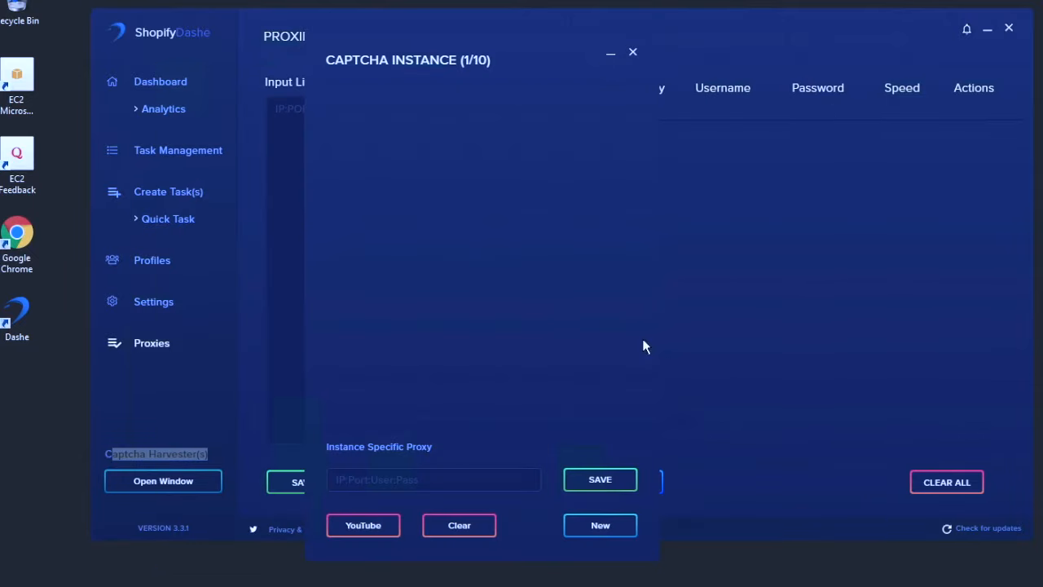
# Step: Open a second captcha instance, place it beside the first, and close both harvester windows
pyautogui.click(582, 487)
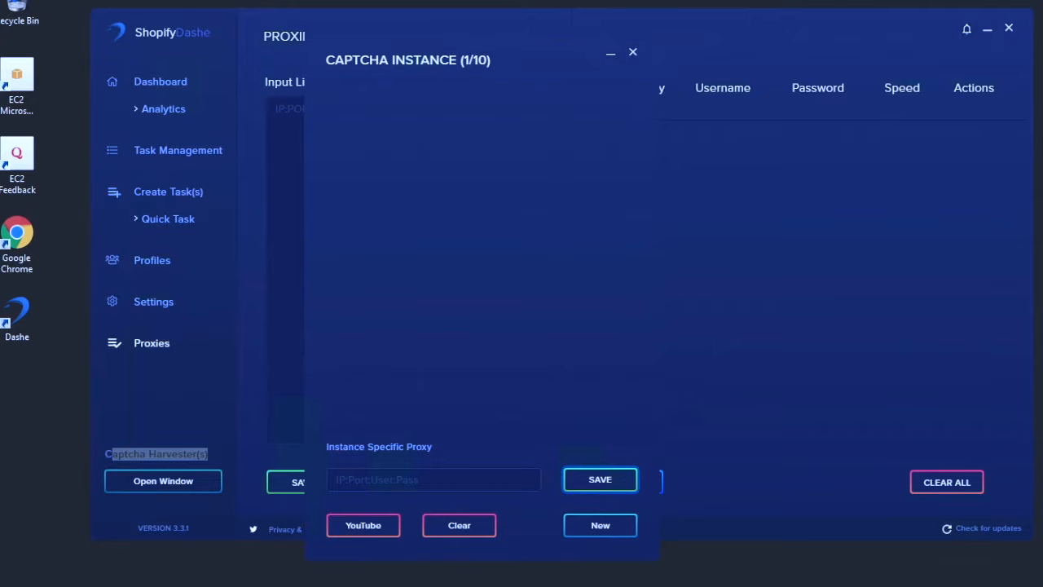
pyautogui.moveTo(465, 37); pyautogui.dragTo(321, 28)
pyautogui.click(468, 523)
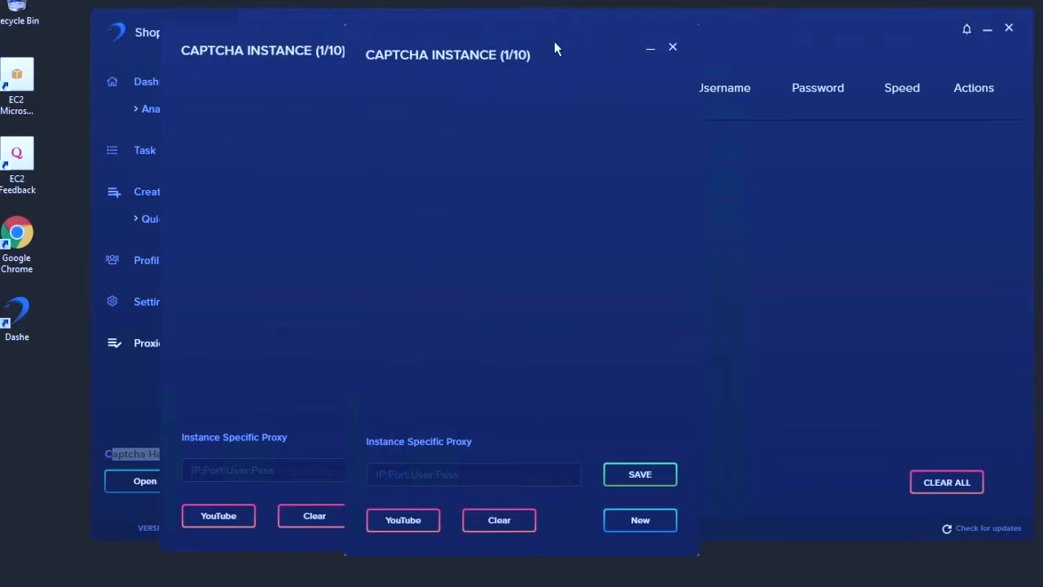
pyautogui.moveTo(559, 41); pyautogui.dragTo(696, 36)
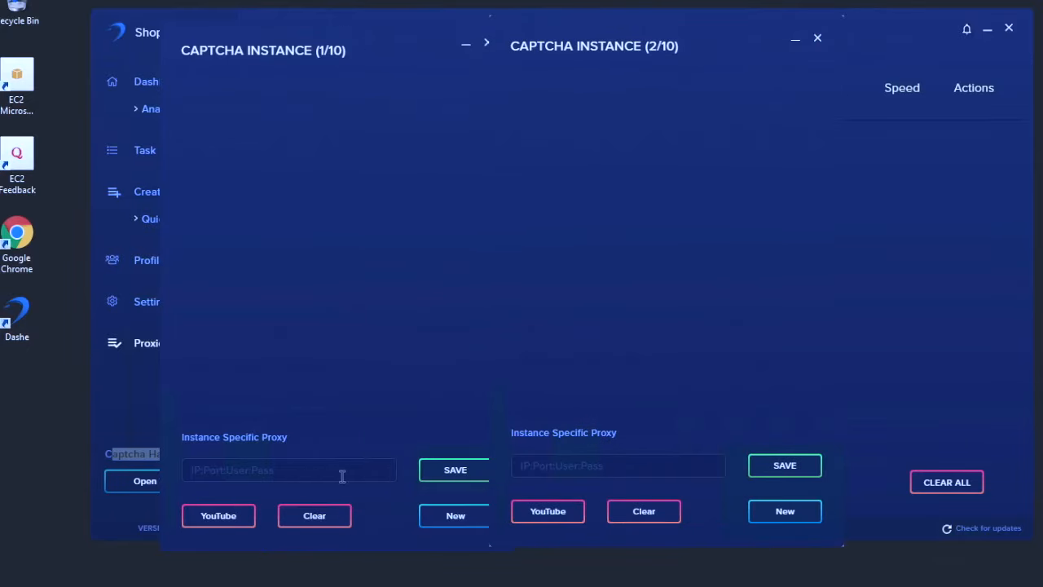
pyautogui.moveTo(454, 47); pyautogui.dragTo(400, 42)
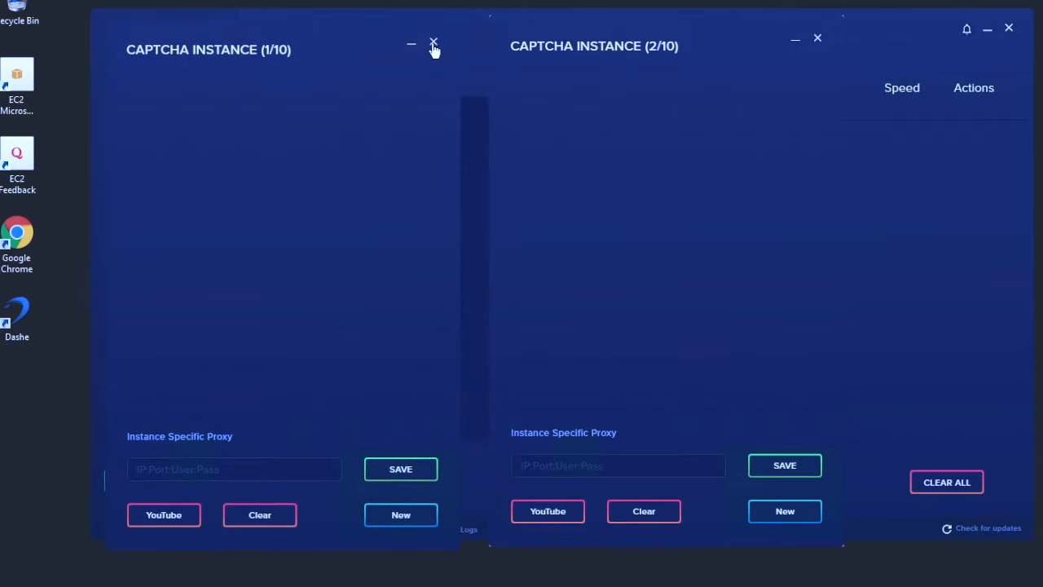
pyautogui.click(434, 43)
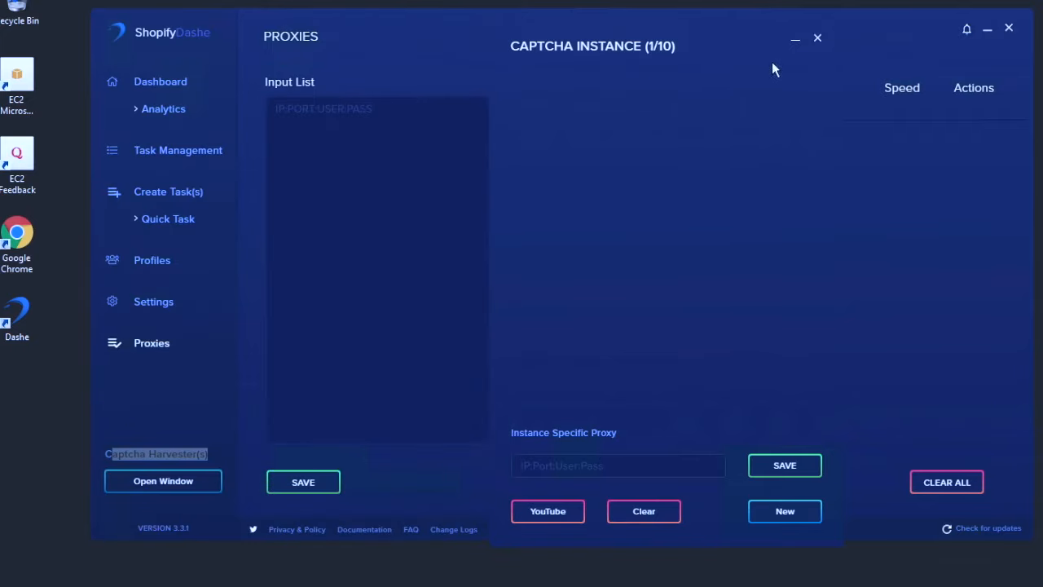
pyautogui.click(815, 39)
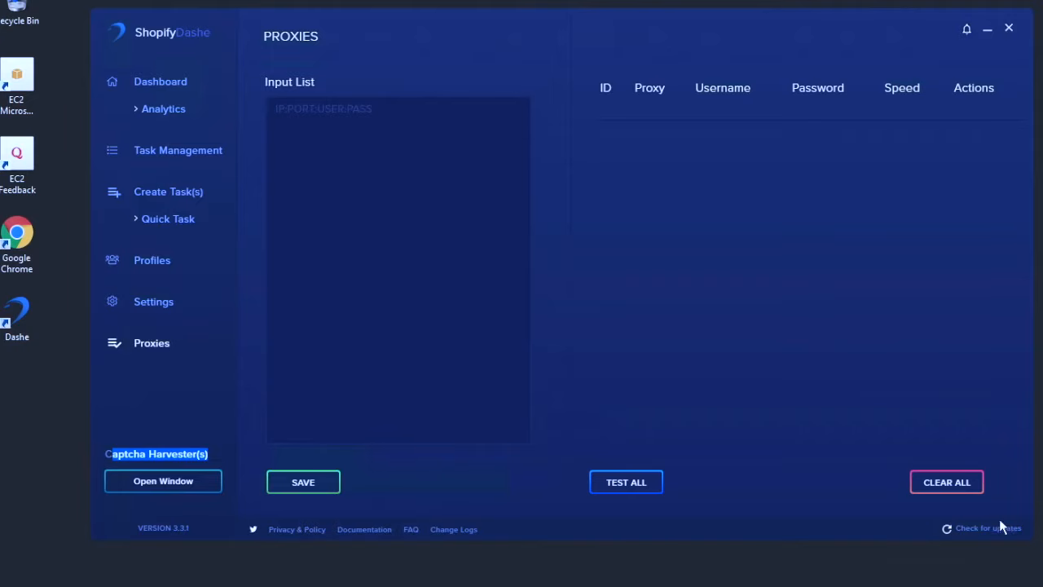
# Step: Read the newest version 3.3.1 entries in the change logs and close the update log
pyautogui.click(461, 530)
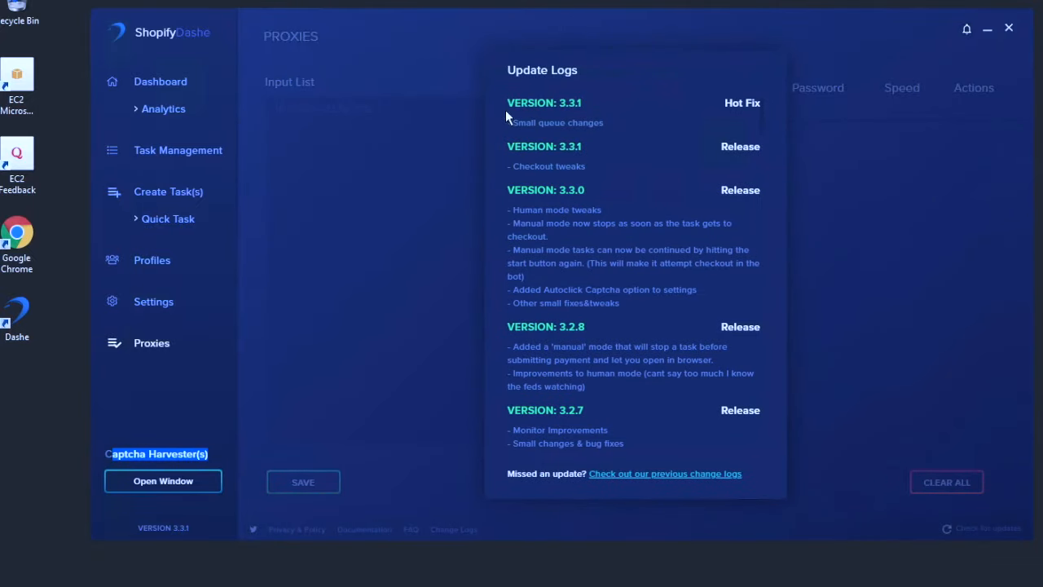
pyautogui.moveTo(505, 109); pyautogui.dragTo(762, 128)
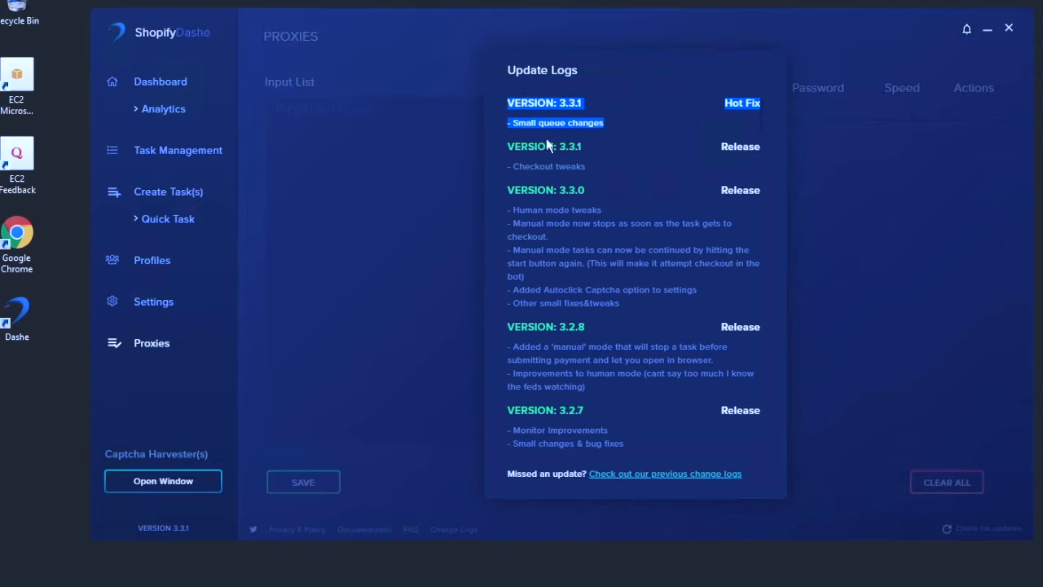
pyautogui.click(617, 134)
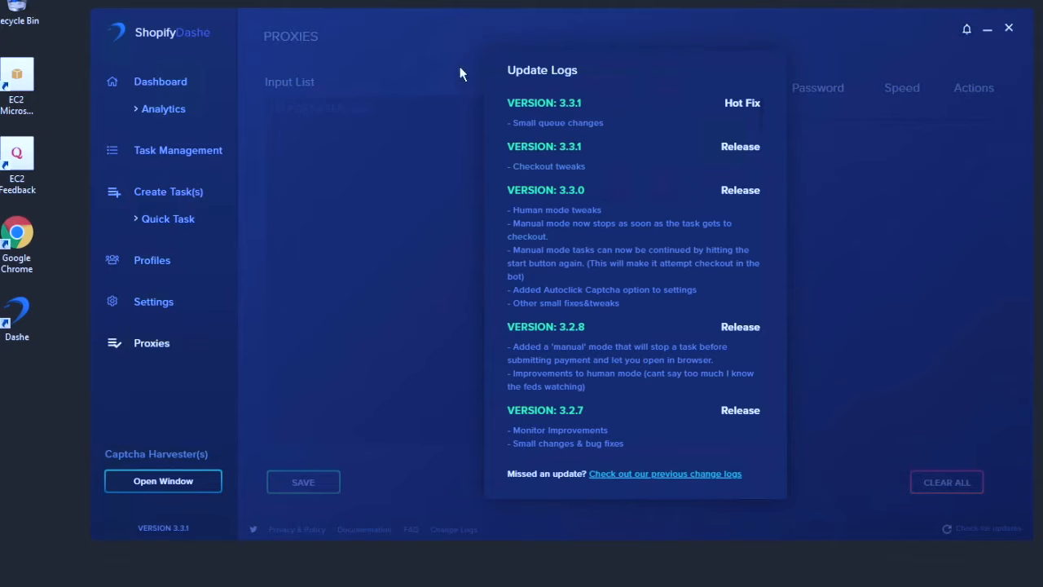
pyautogui.moveTo(507, 100); pyautogui.dragTo(821, 118)
pyautogui.click(822, 118)
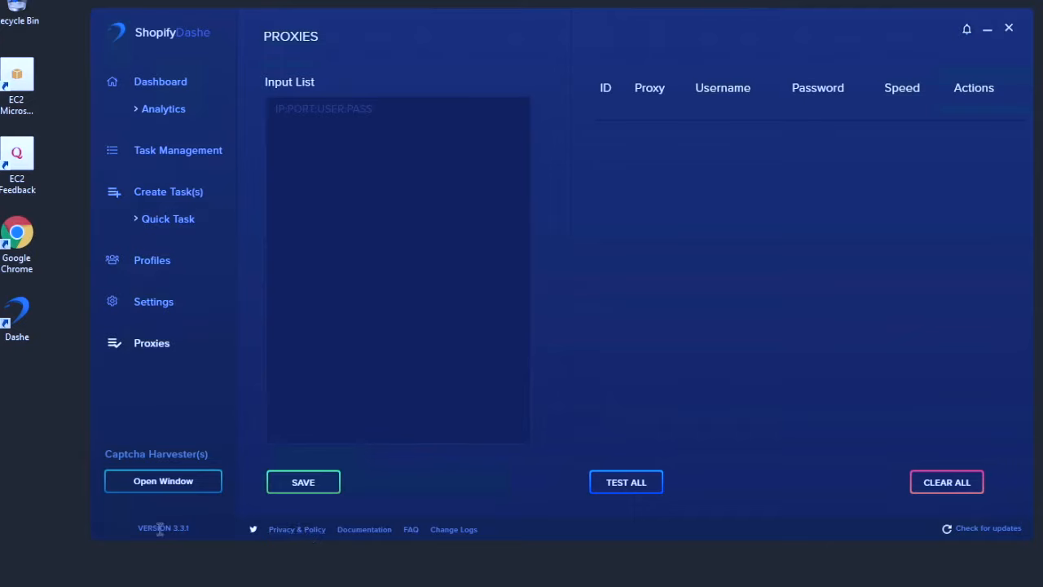
# Step: Point out the installed version number and open the Analytics page to examine its order columns
pyautogui.moveTo(197, 536); pyautogui.dragTo(200, 526)
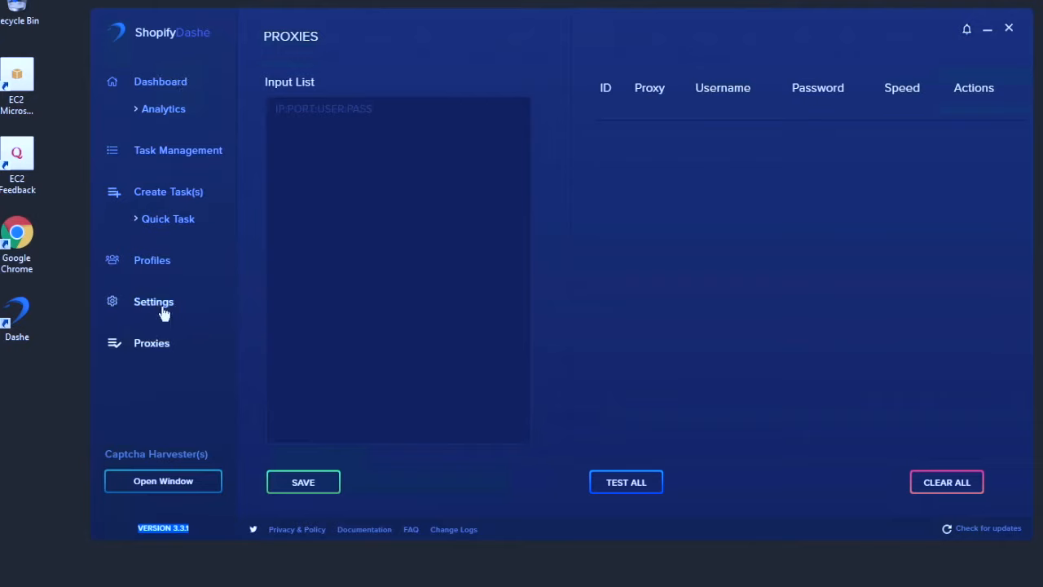
pyautogui.click(164, 90)
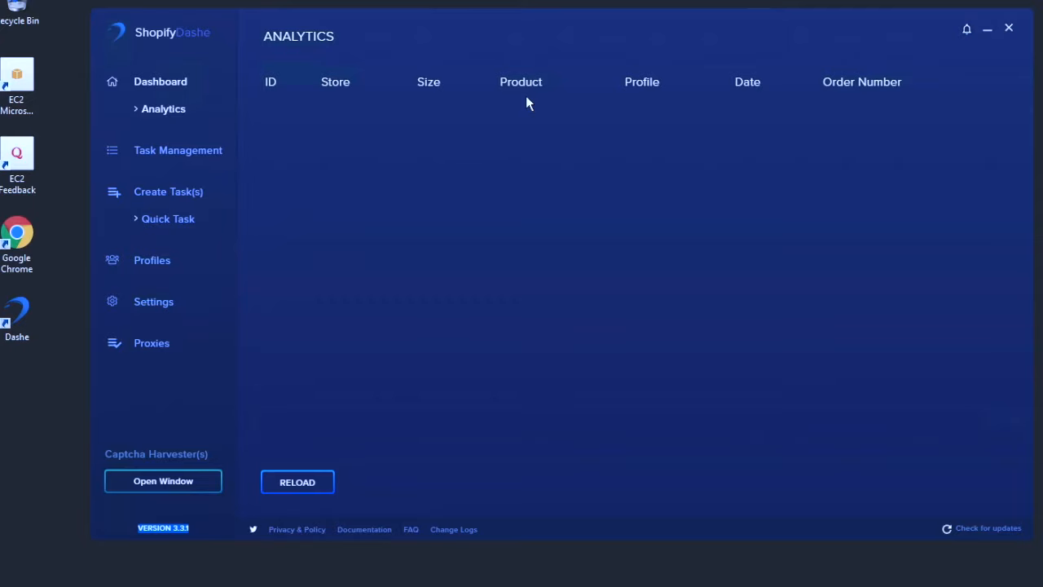
pyautogui.click(252, 73)
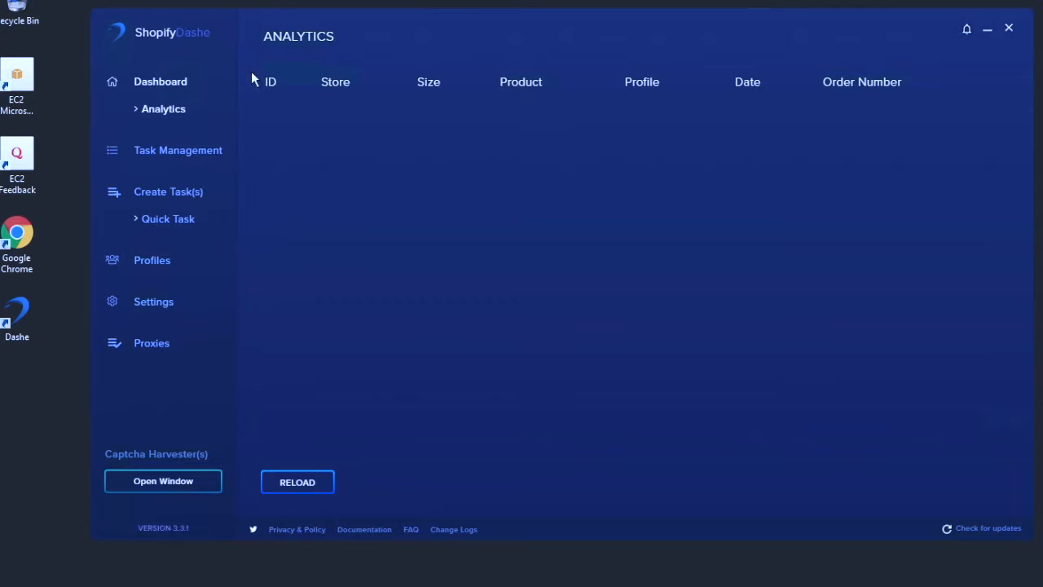